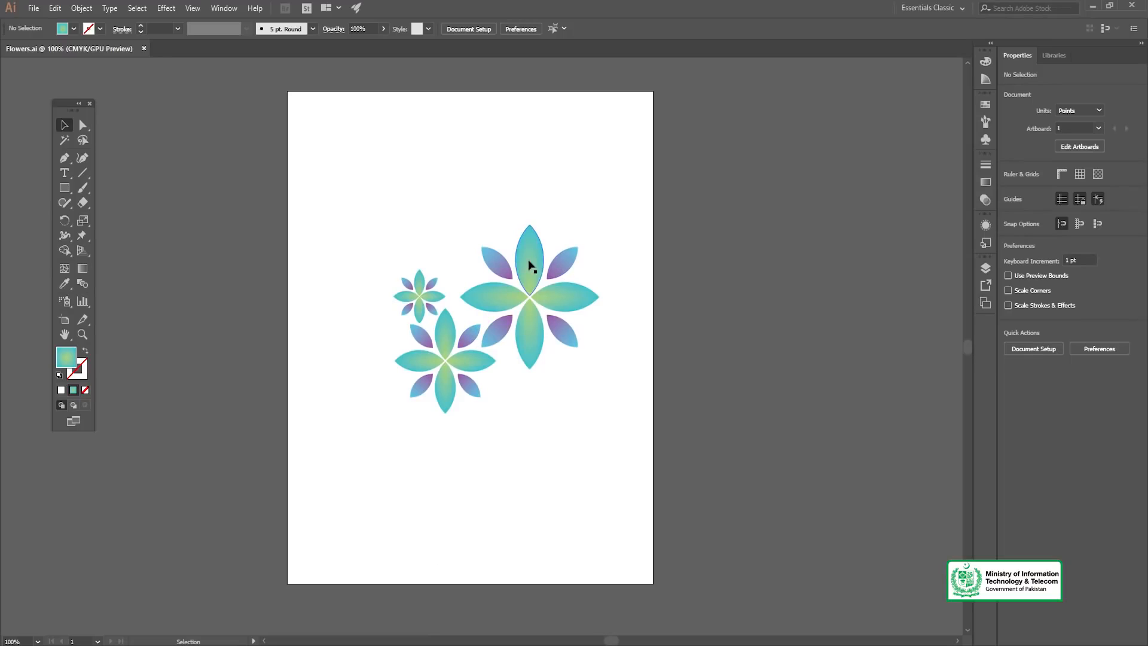
Select the grouped flower artwork on the artboard of Flowers.ai and copy it
left_click(532, 276)
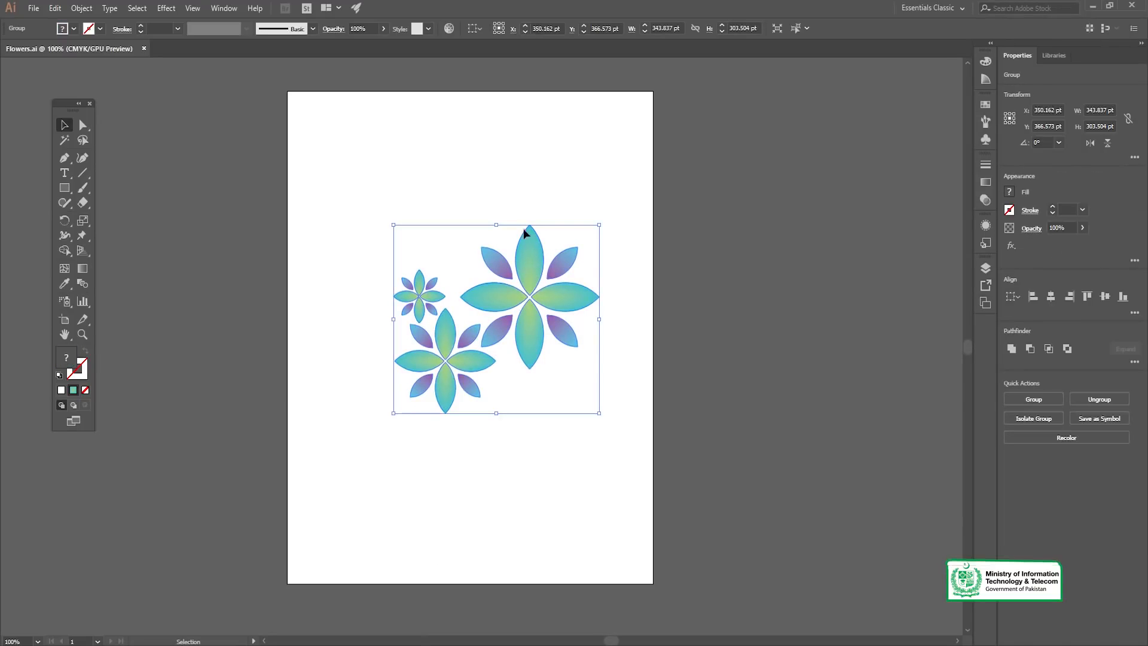
left_click(527, 186)
left_click(536, 263)
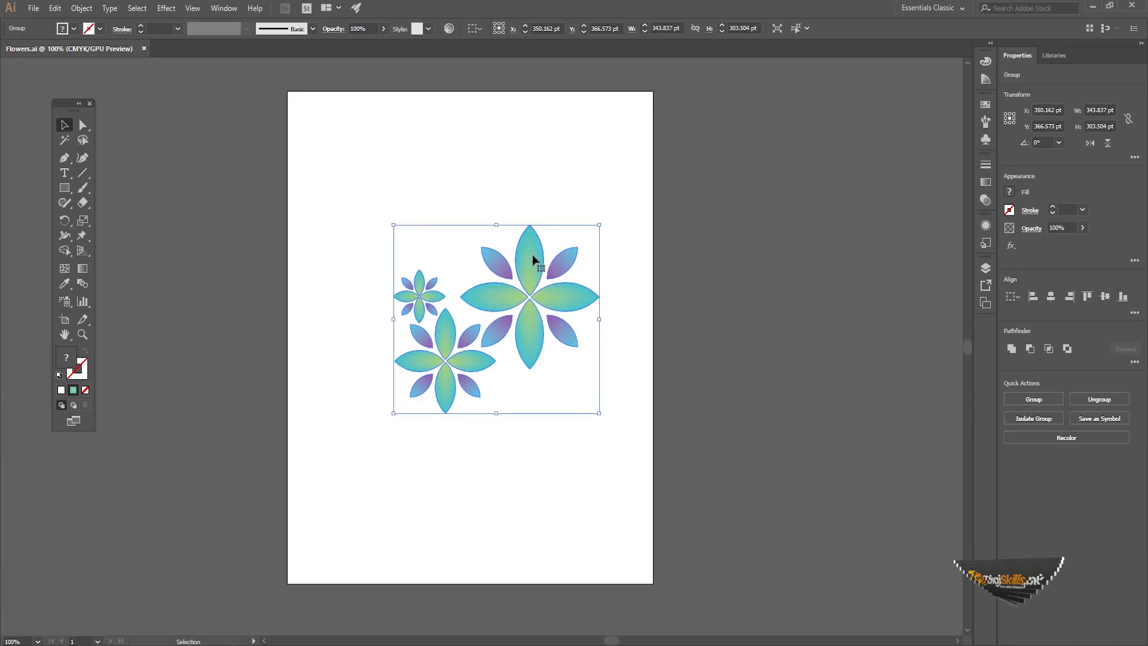
left_click(511, 179)
left_click(527, 254)
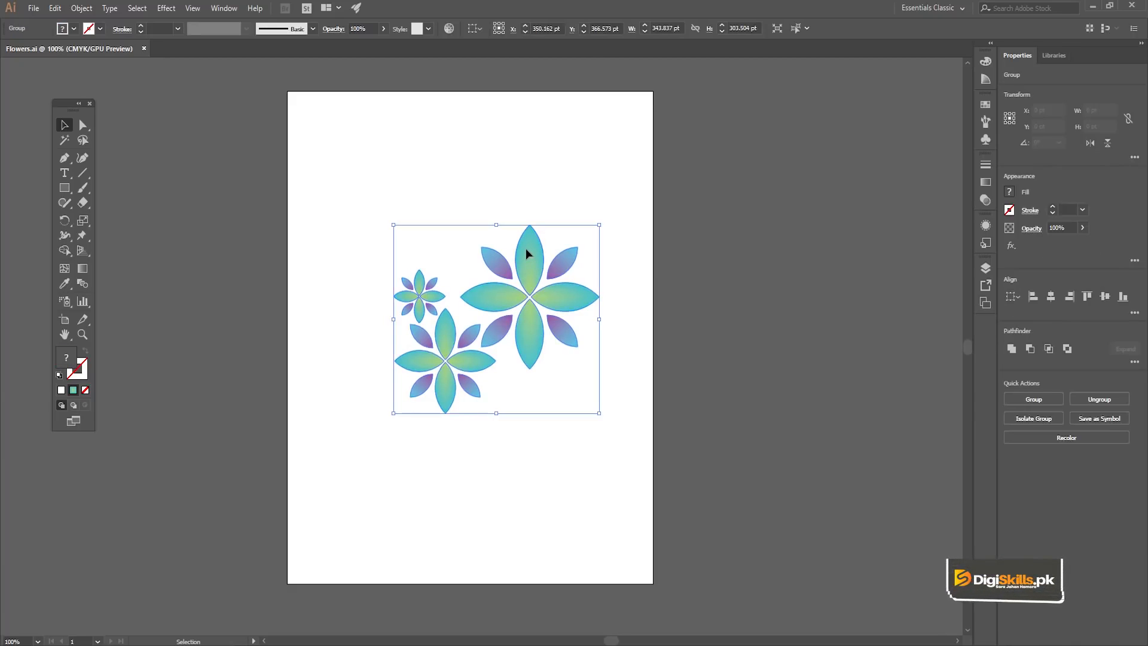
left_click(494, 181)
left_click(529, 247)
key("a")
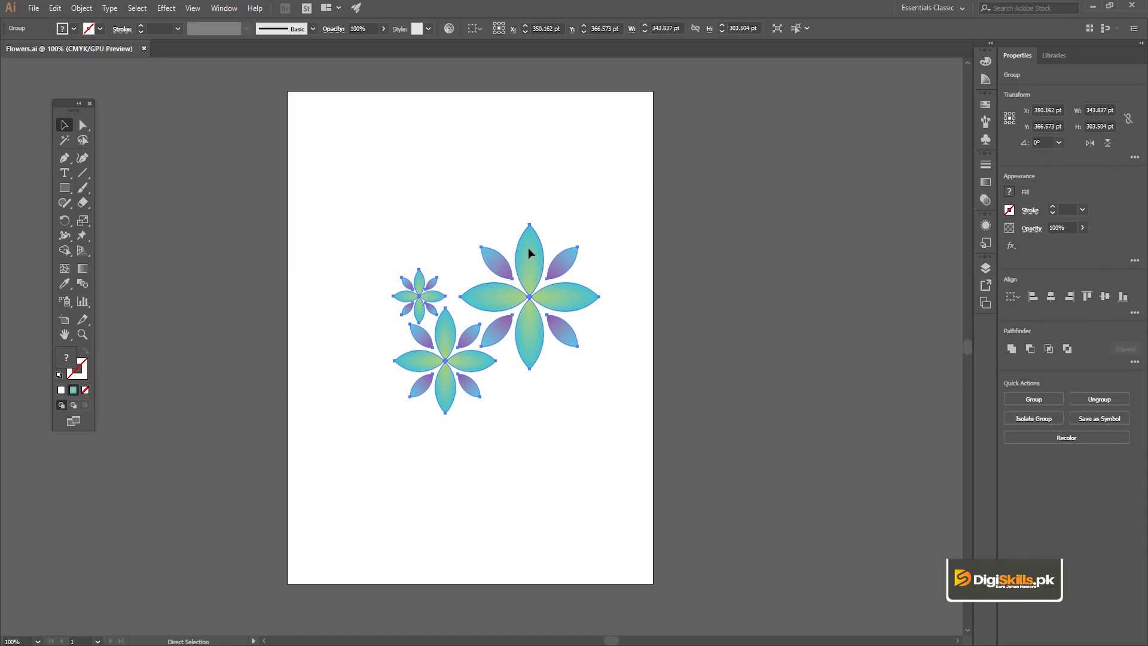
key("v")
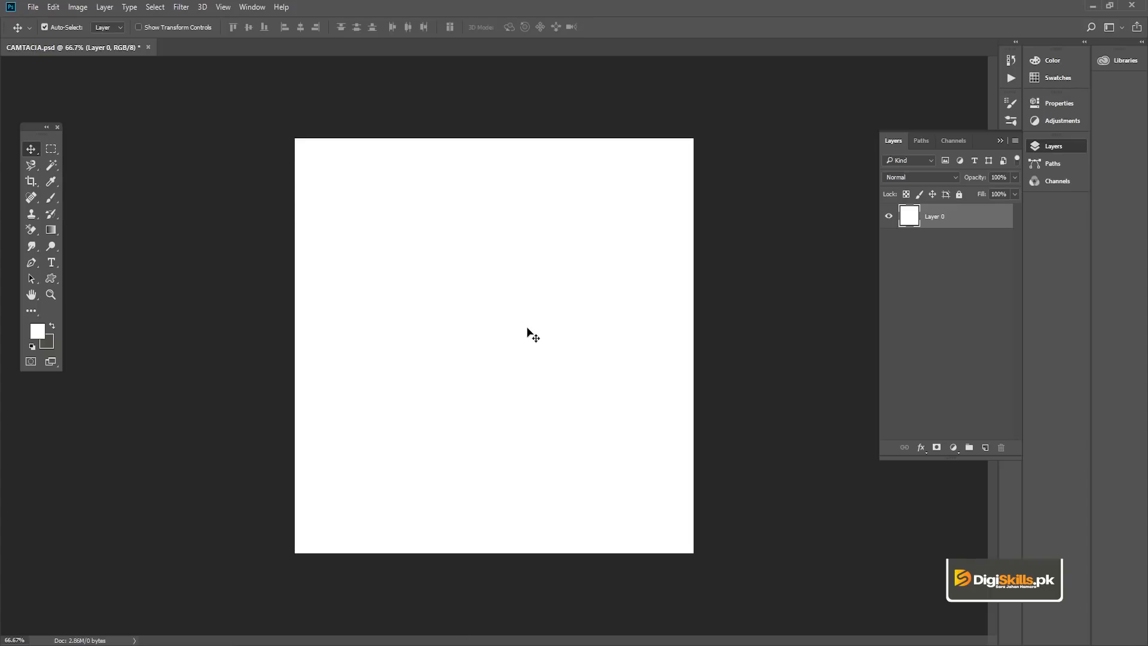
Switch to Photoshop, paste the copied flowers into CAMTACIA.psd as a Shape Layer, and delete that layer
key("ctrl+v")
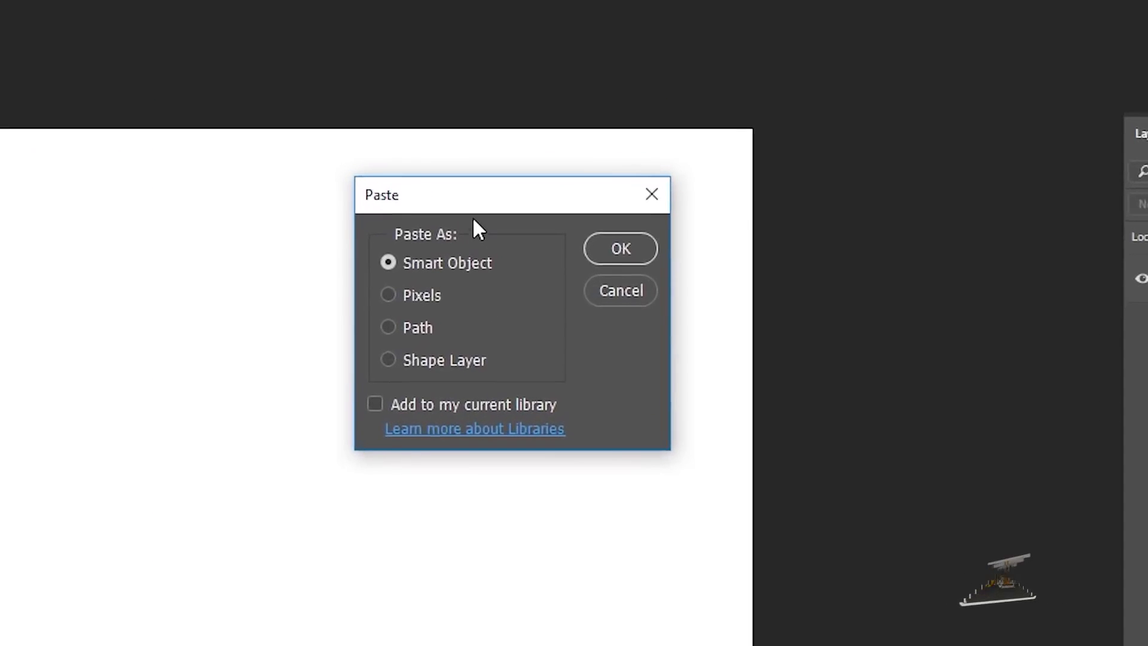
left_click_drag(487, 200, 428, 204)
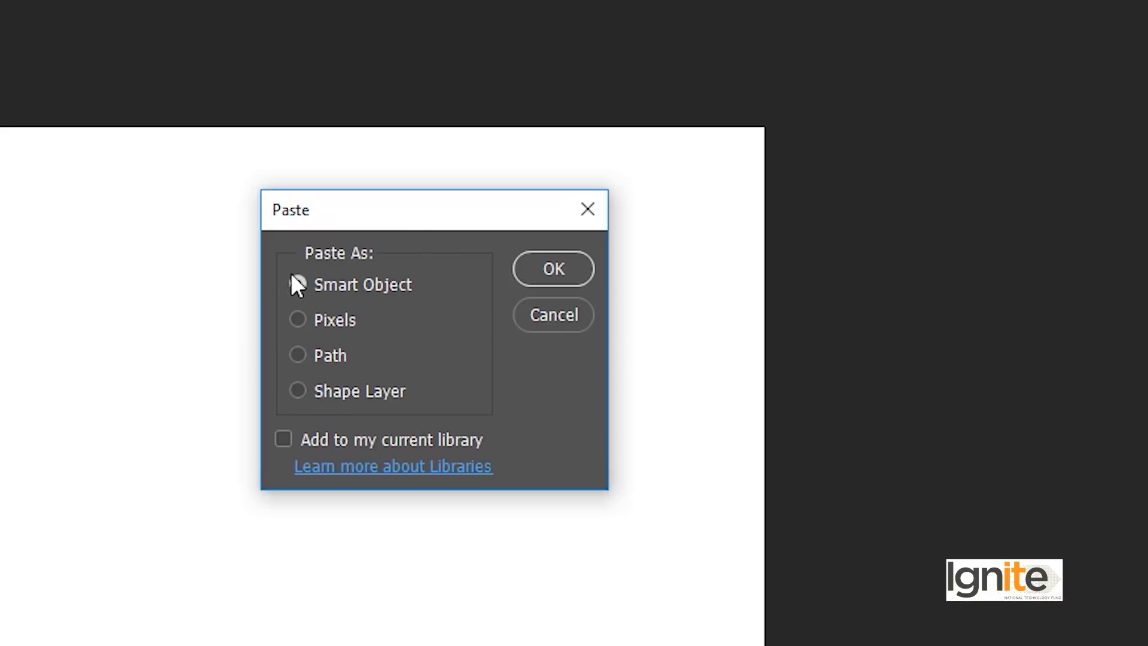
left_click_drag(387, 207, 456, 216)
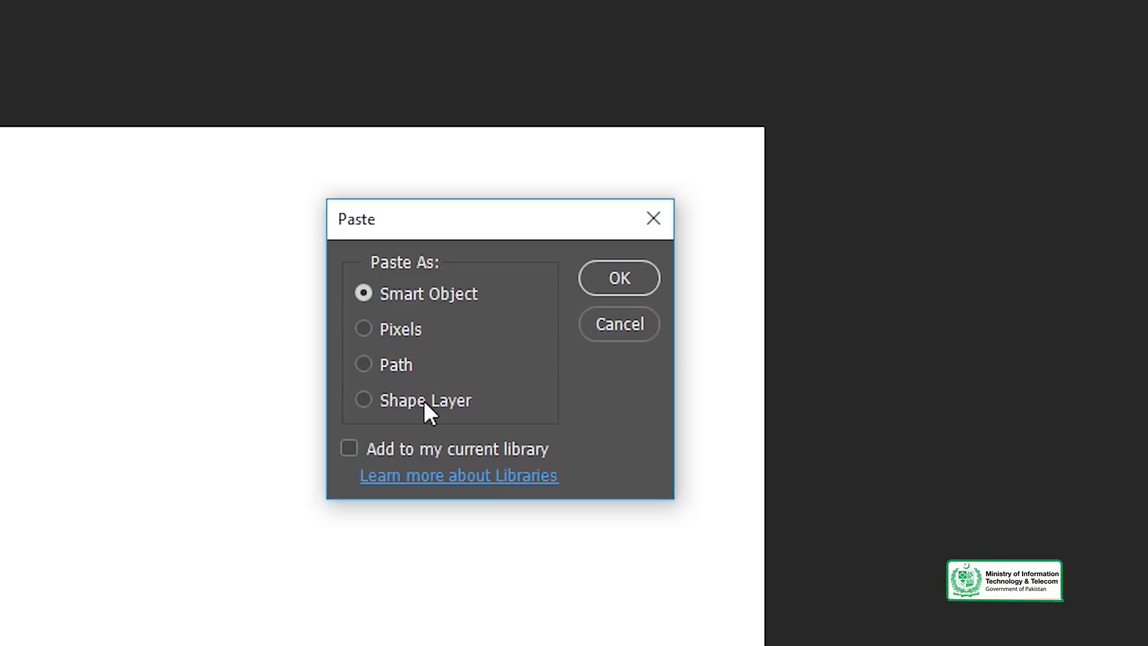
left_click(364, 401)
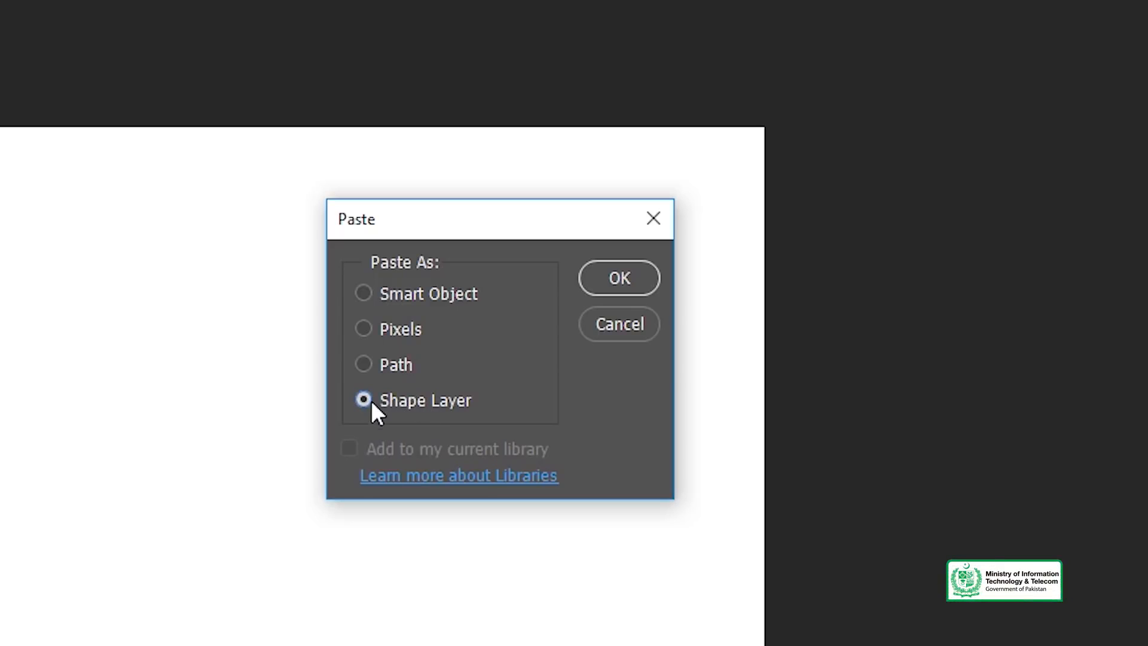
left_click(616, 286)
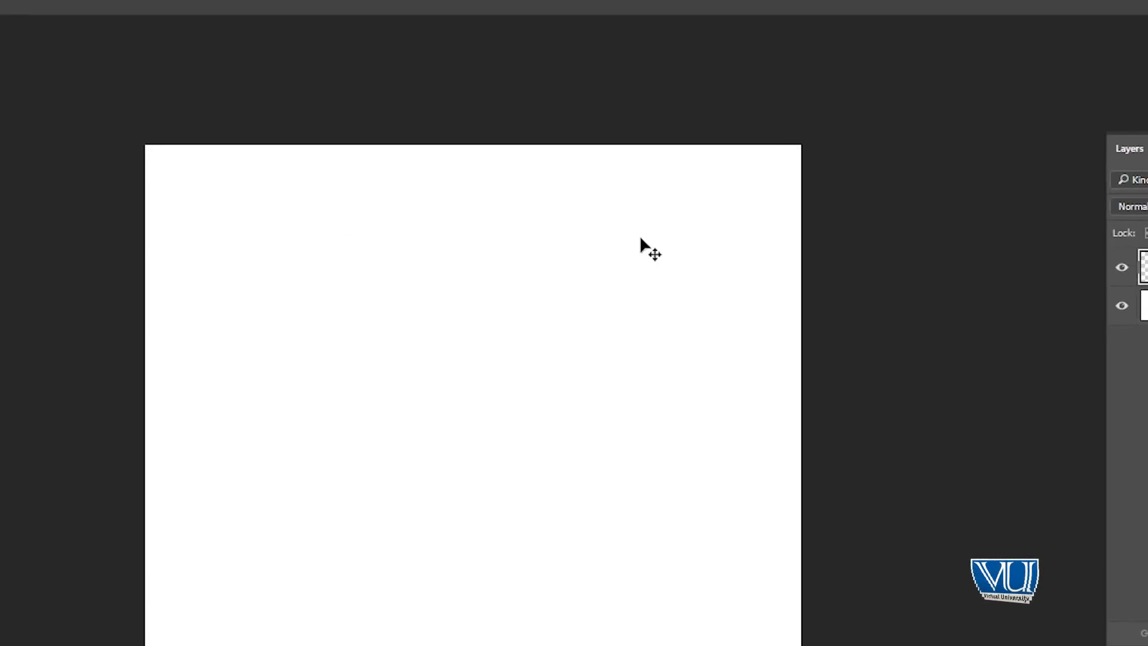
key("ctrl")
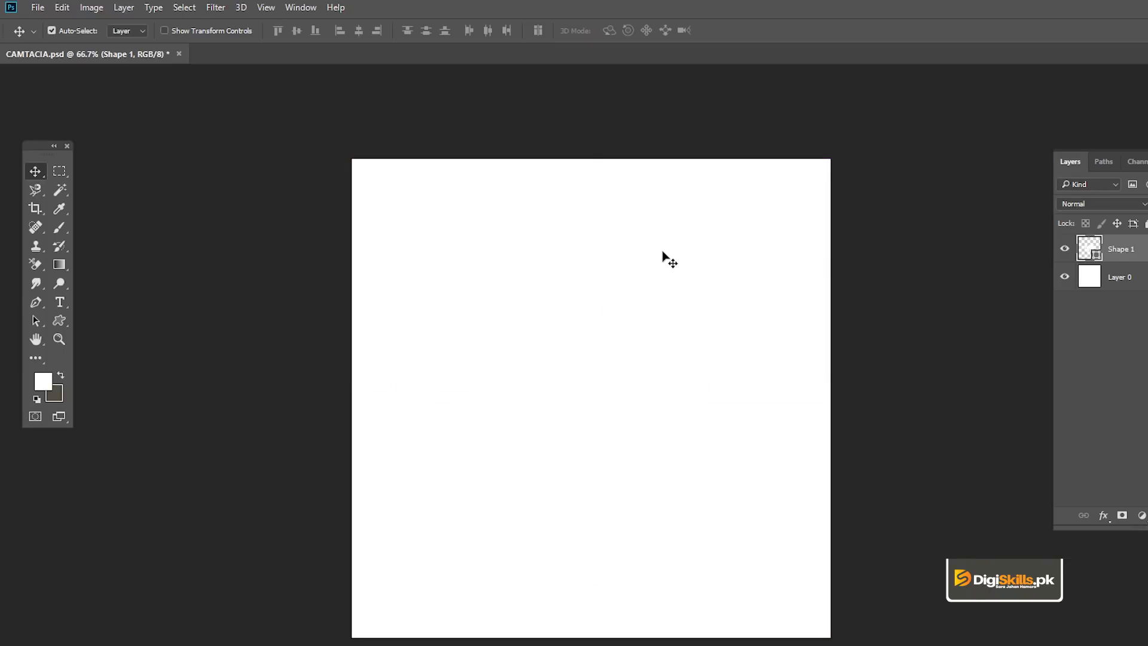
key("Delete")
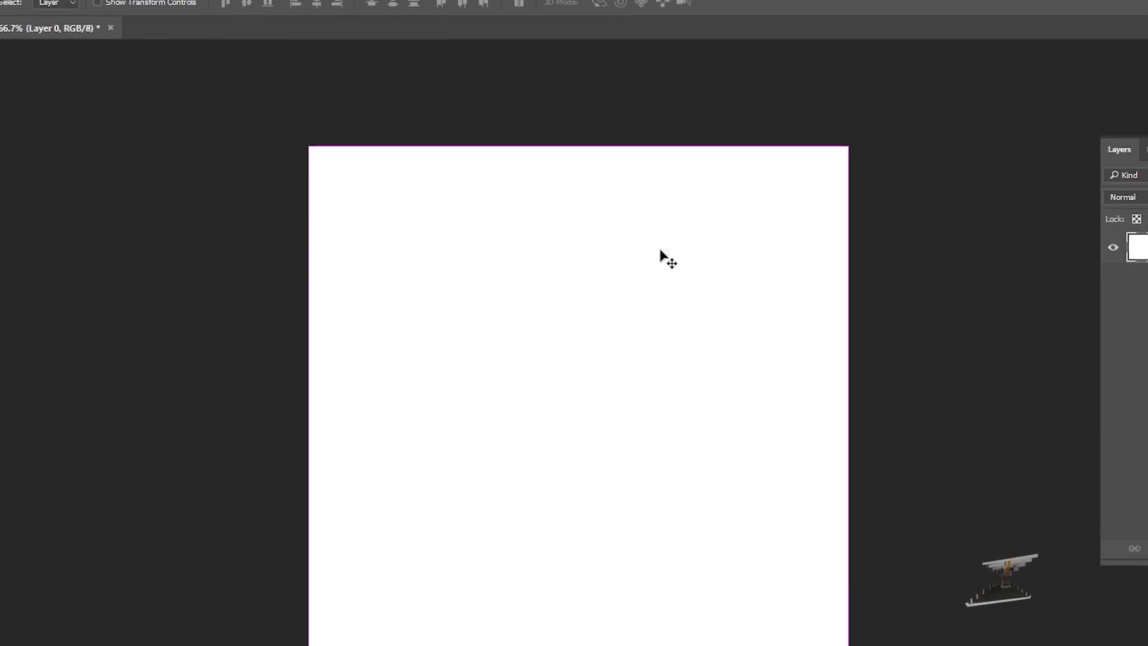
Paste the flowers as a Path on Layer 0, inspect the shape edges up close, and undo the paste
key("ctrl+v")
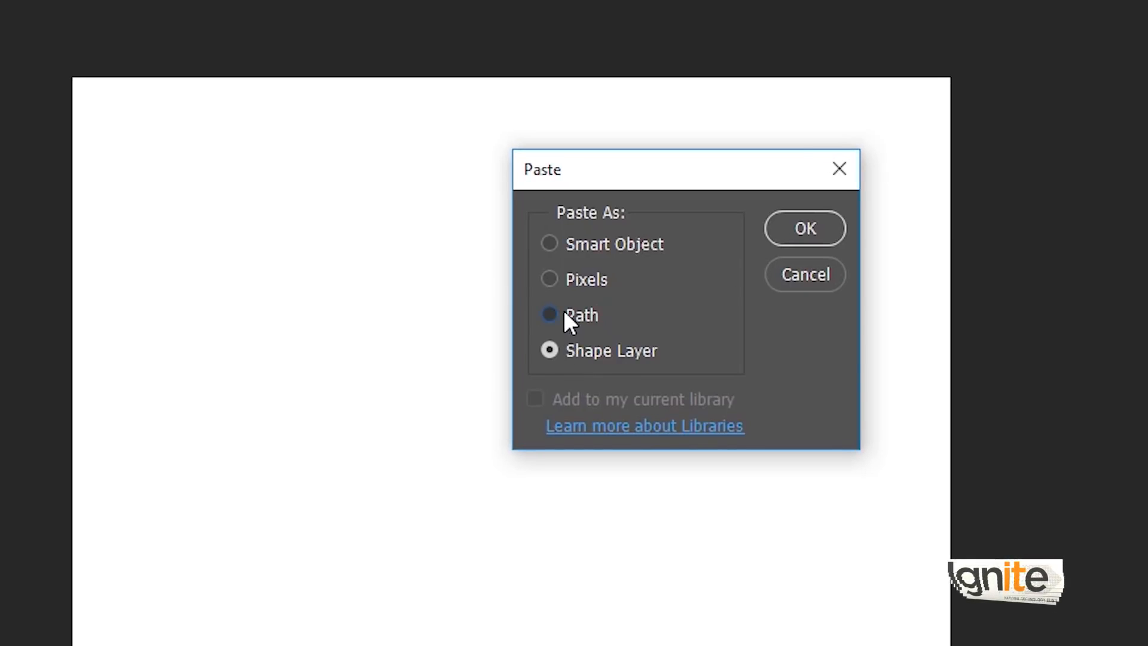
left_click(563, 311)
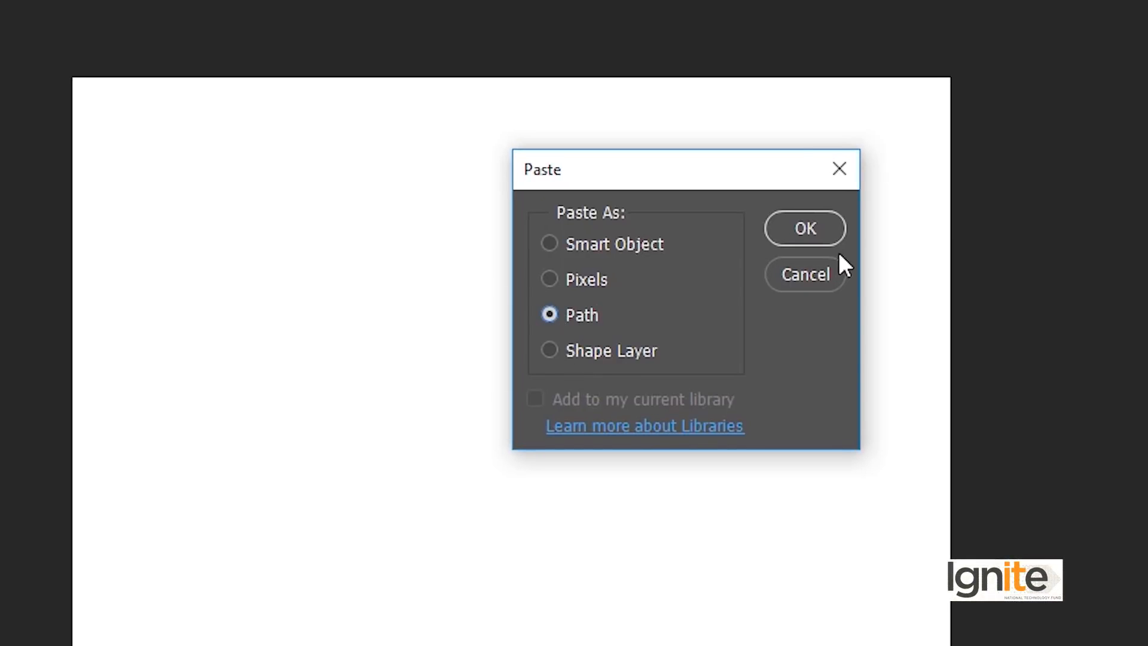
left_click(824, 233)
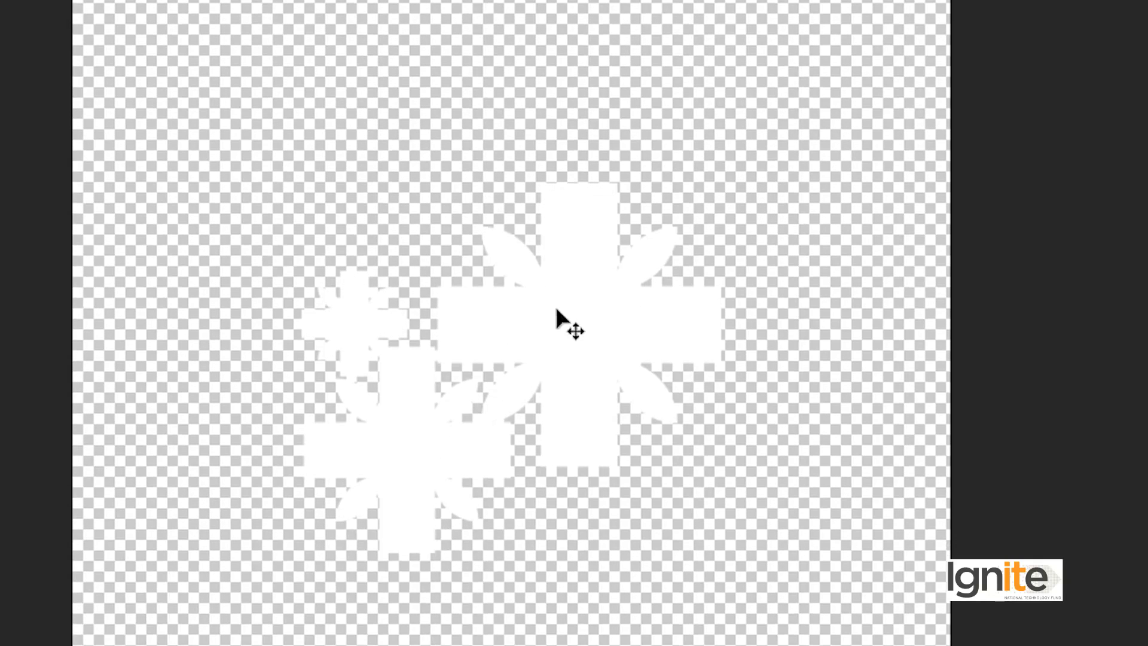
key("z")
left_click_drag(513, 405, 512, 311)
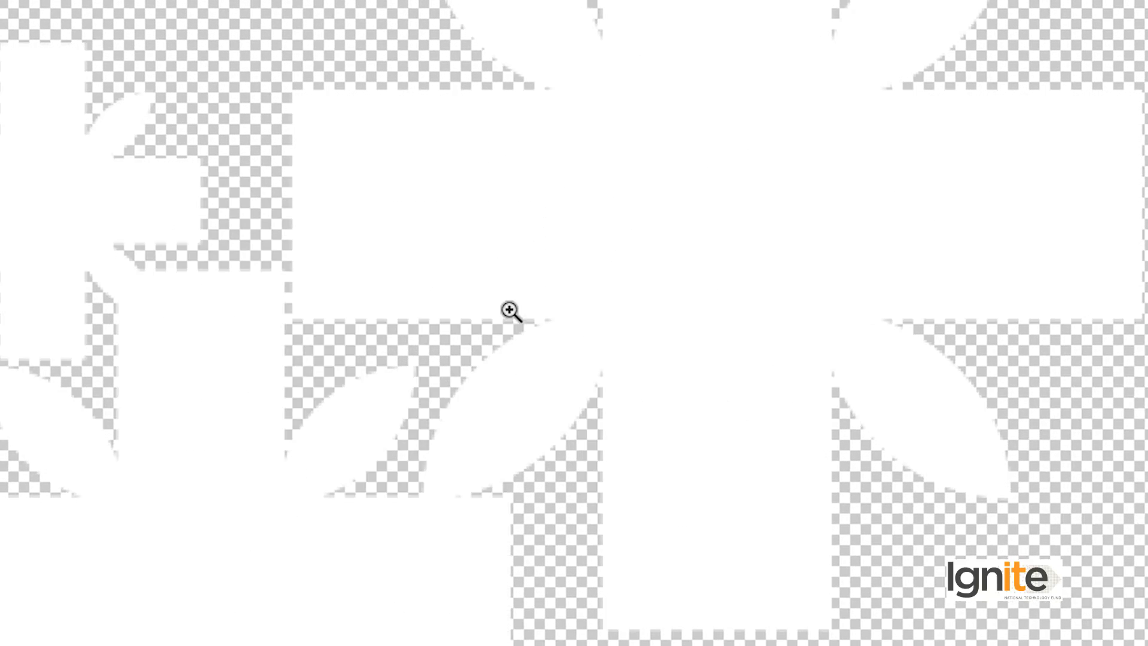
left_click(509, 307, "alt")
left_click_drag(536, 241, 531, 297)
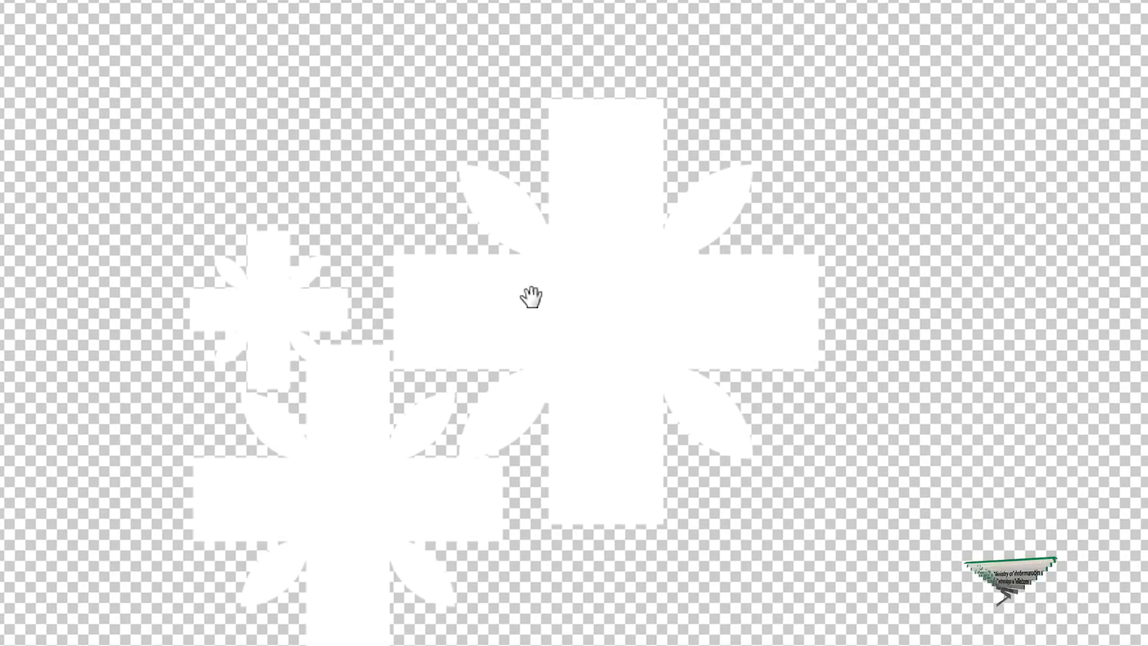
left_click(521, 316, "alt")
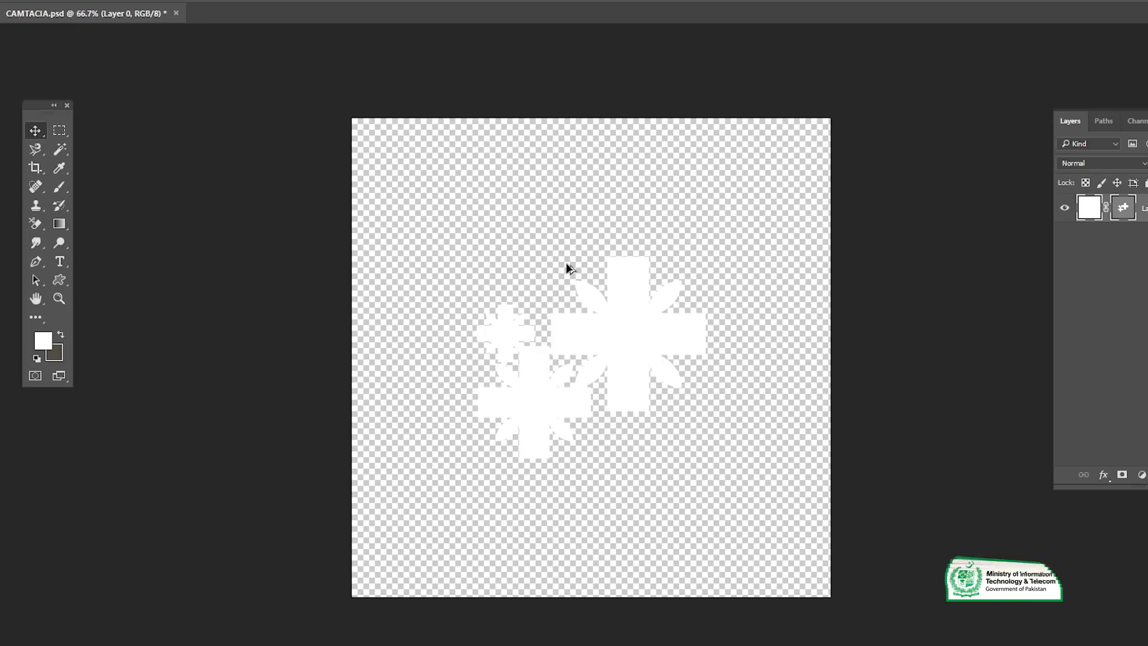
key("ctrl+alt+z")
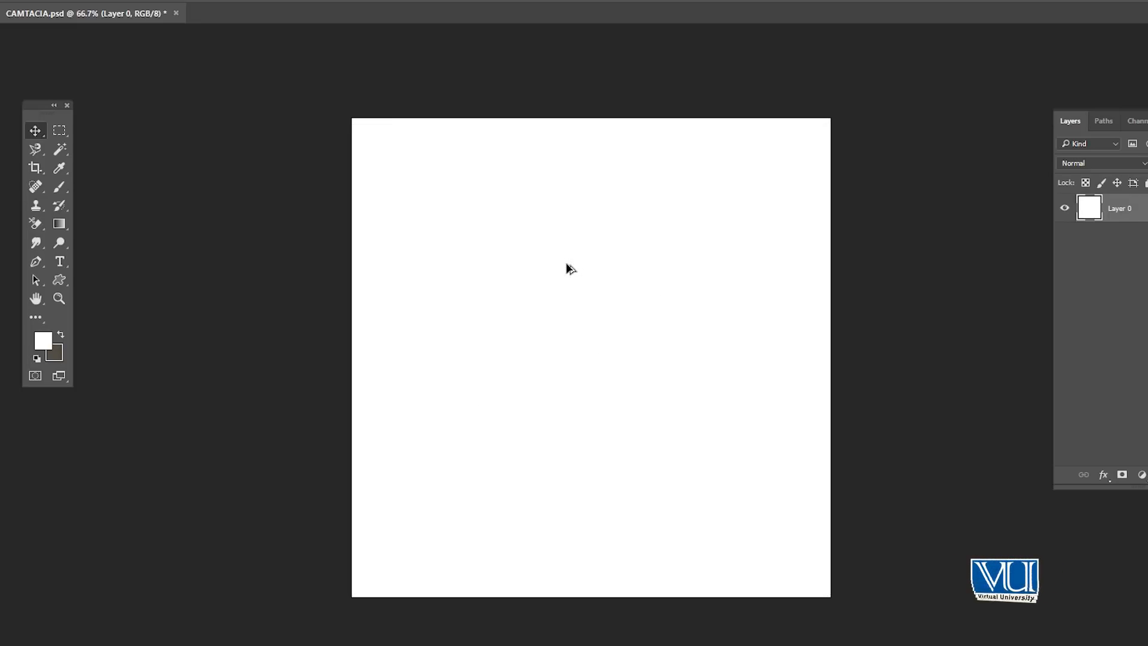
Paste the flowers as Pixels, scaled down about their centre to a small fraction of the canvas
key("ctrl+v")
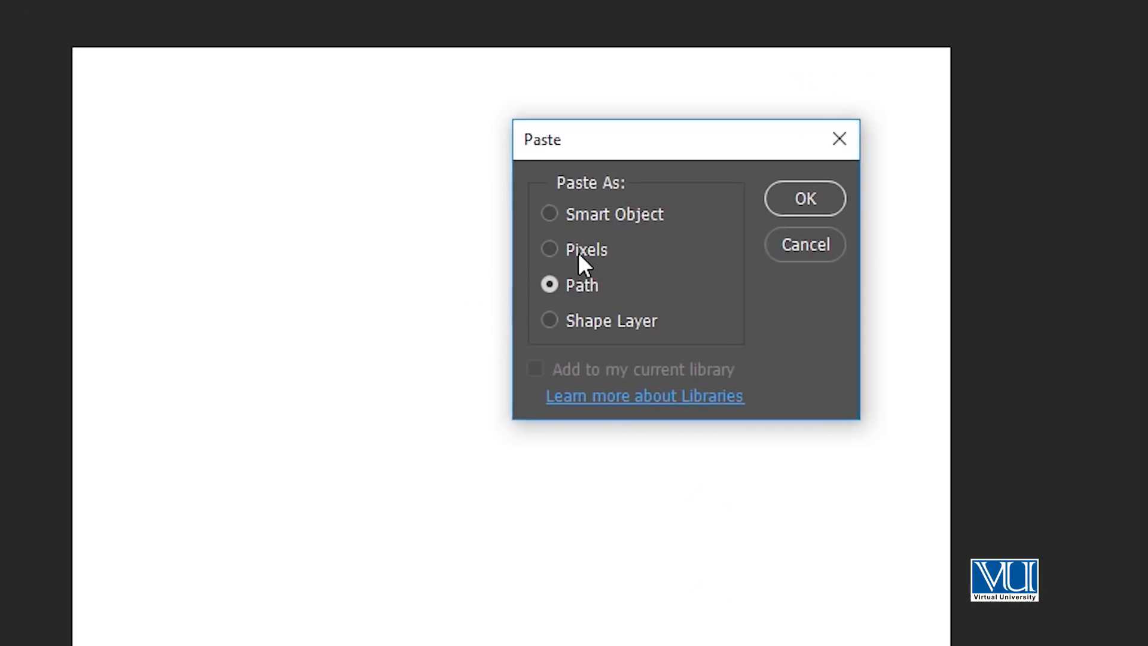
left_click(578, 251)
left_click(817, 191)
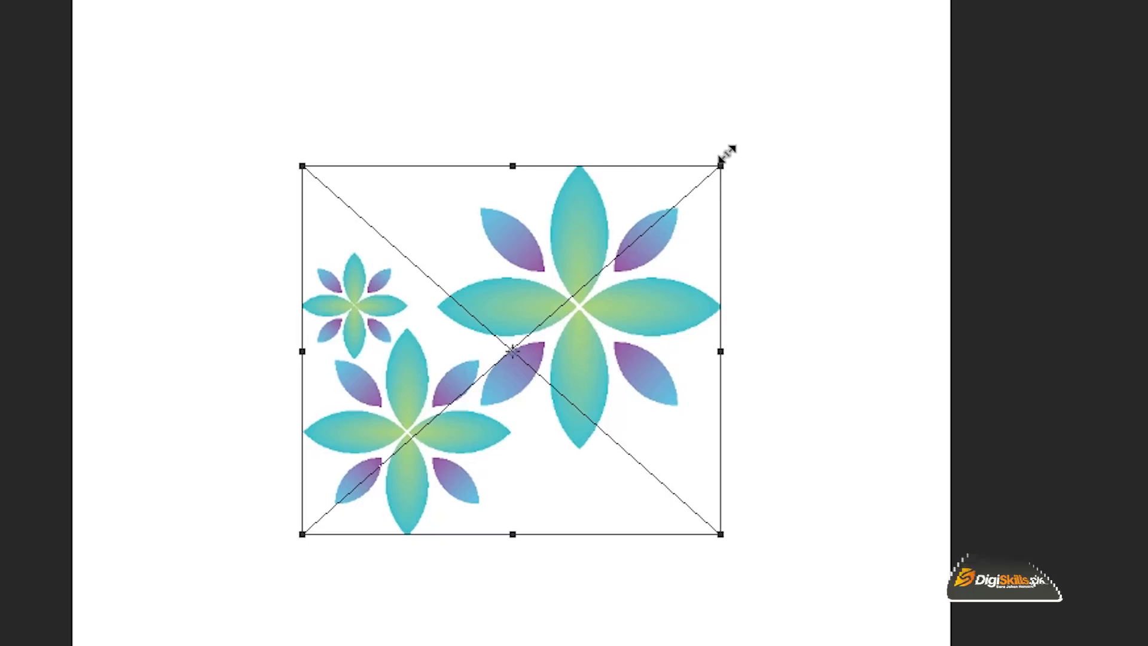
left_click_drag(726, 154, 554, 313)
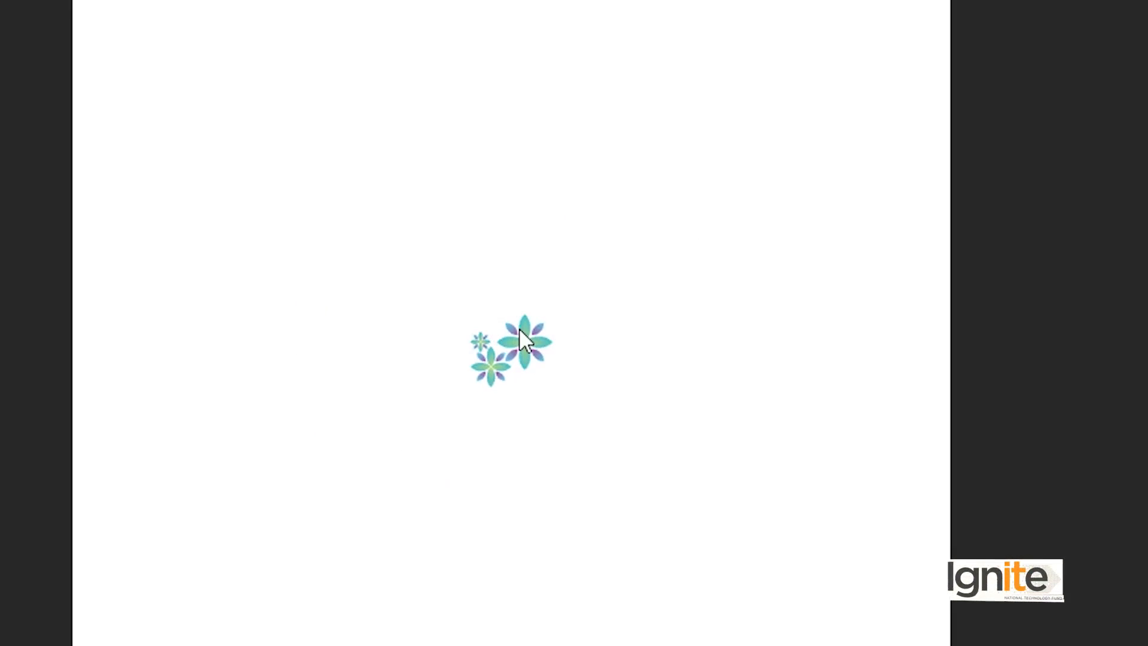
Enlarge the small pixel flowers about their centre until they extend past the canvas edges
left_click(537, 328)
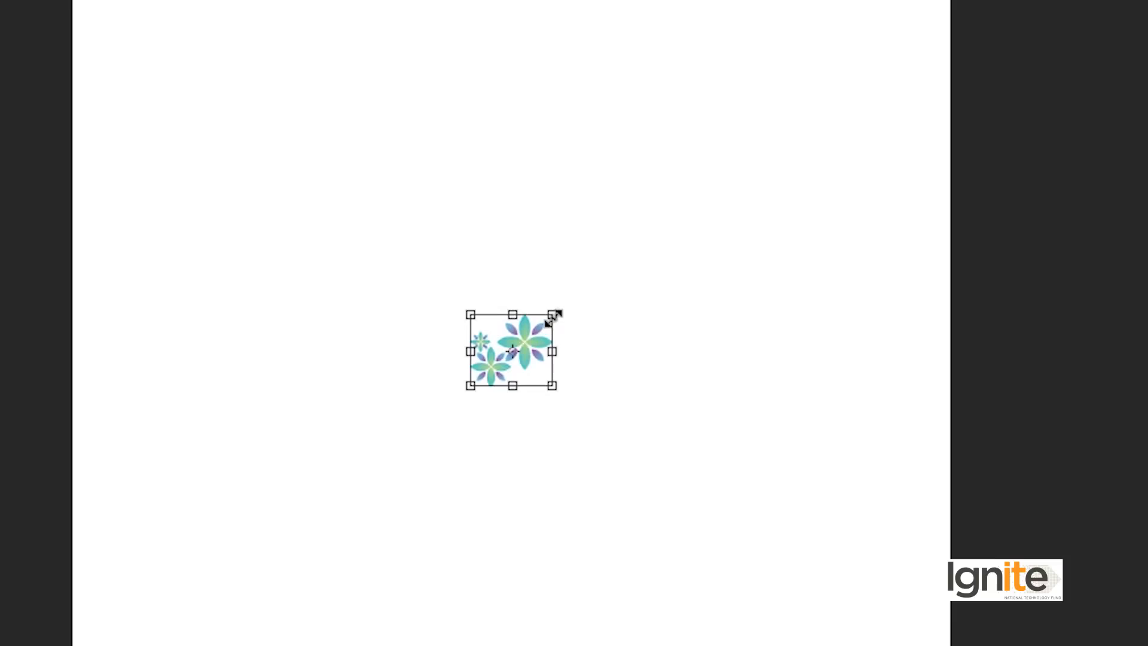
left_click_drag(555, 315, 975, 0)
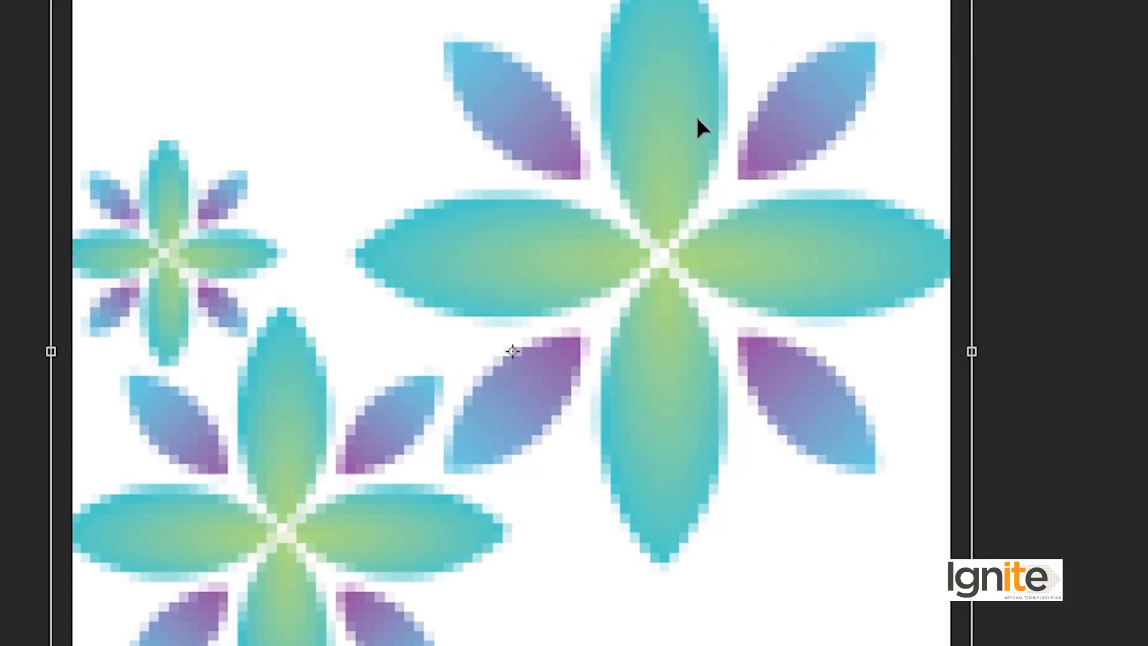
key("Return")
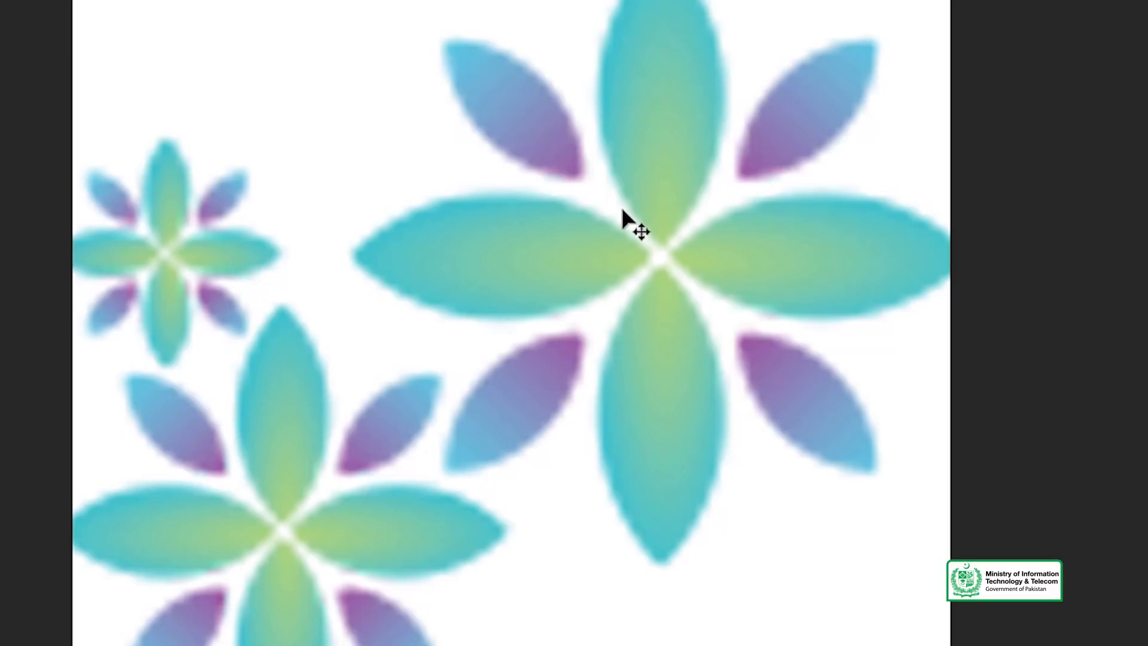
Undo the enlargement of the pixel flowers and delete their layer
key("ctrl+z")
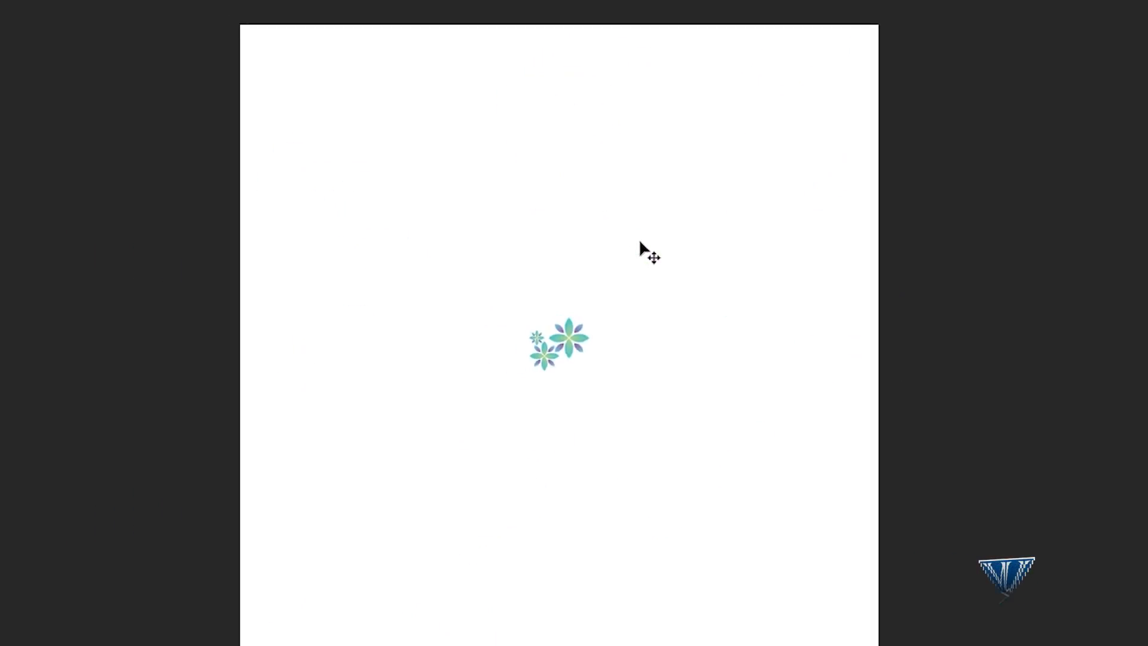
key("Delete")
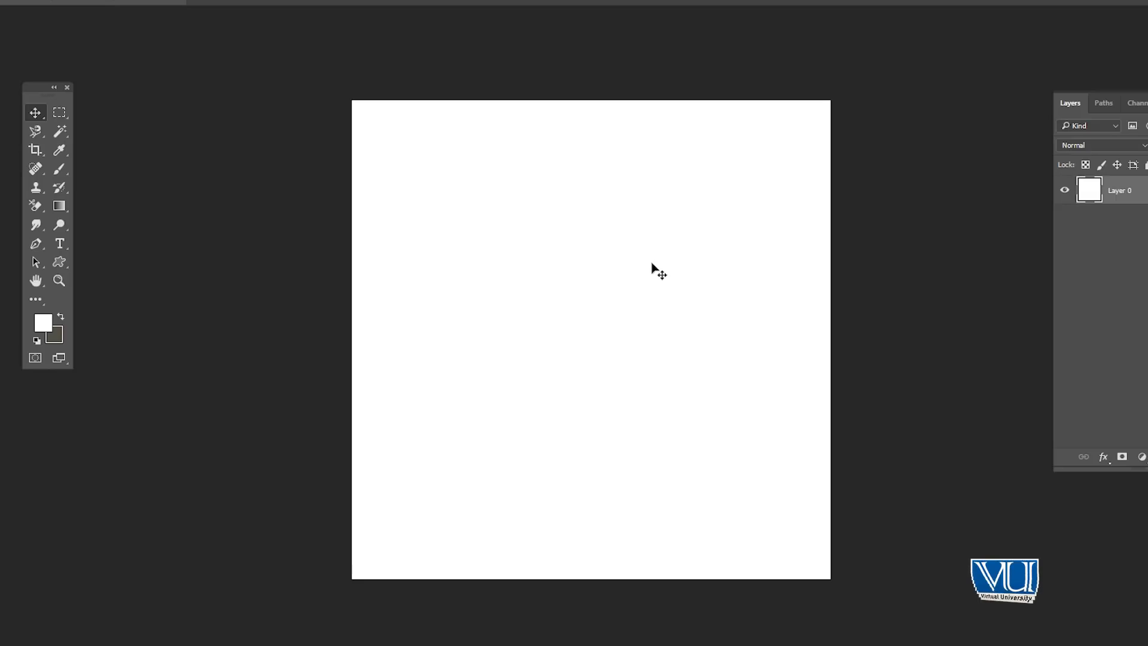
Paste the copied flowers as a Smart Object at their original size in the middle of the canvas
key("ctrl+v")
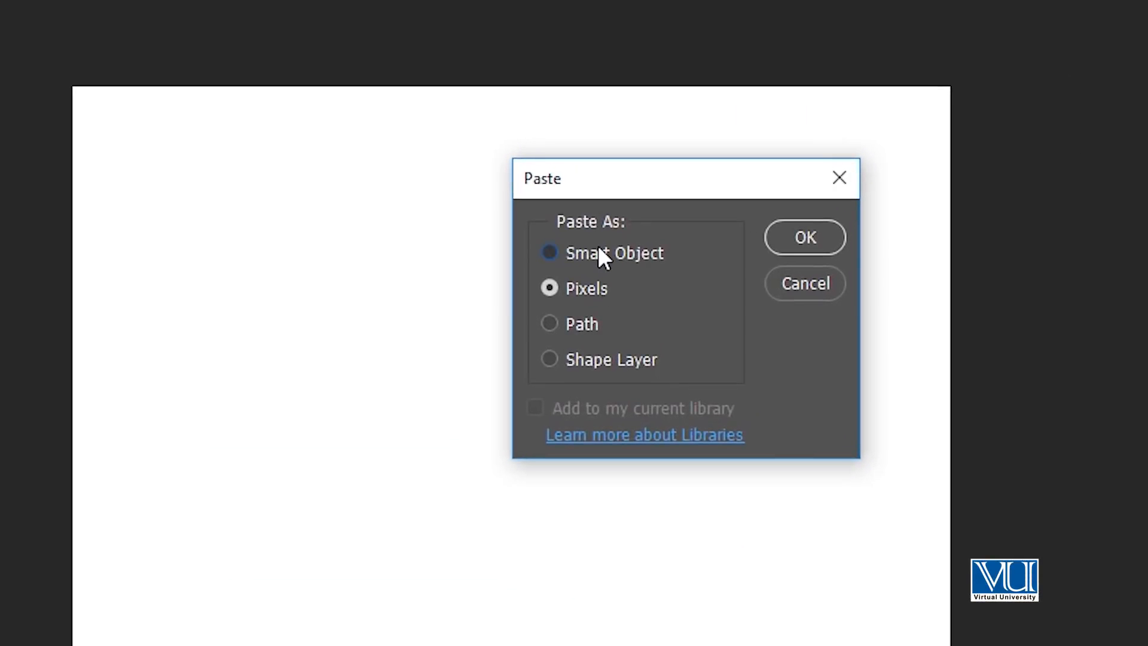
left_click(638, 187)
left_click(788, 240)
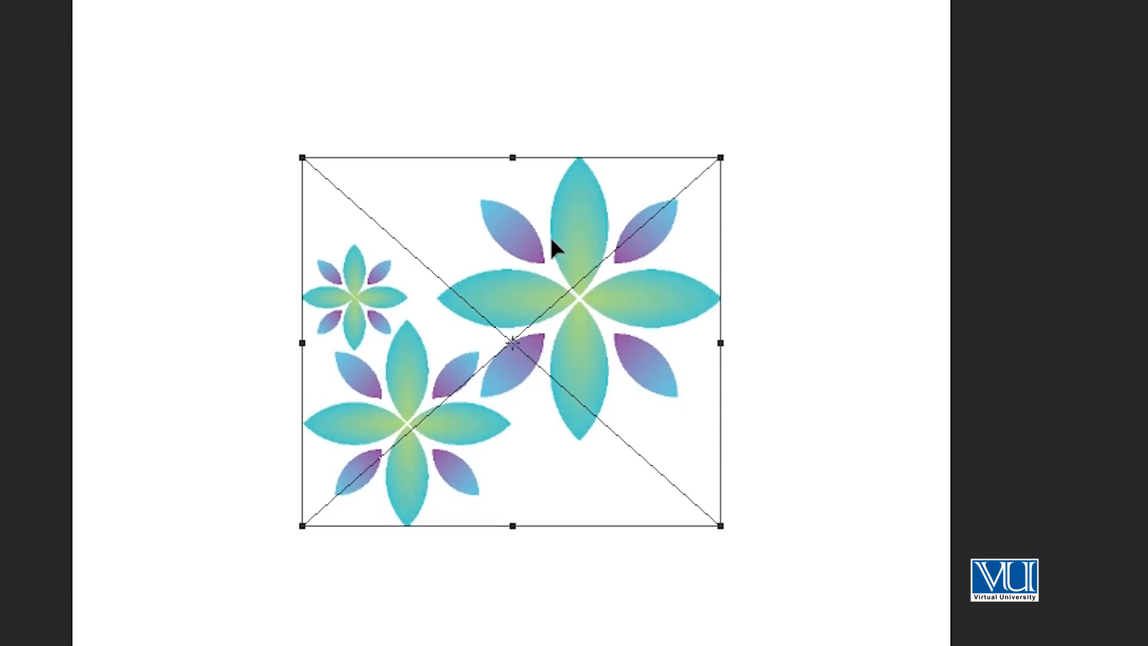
key("Return")
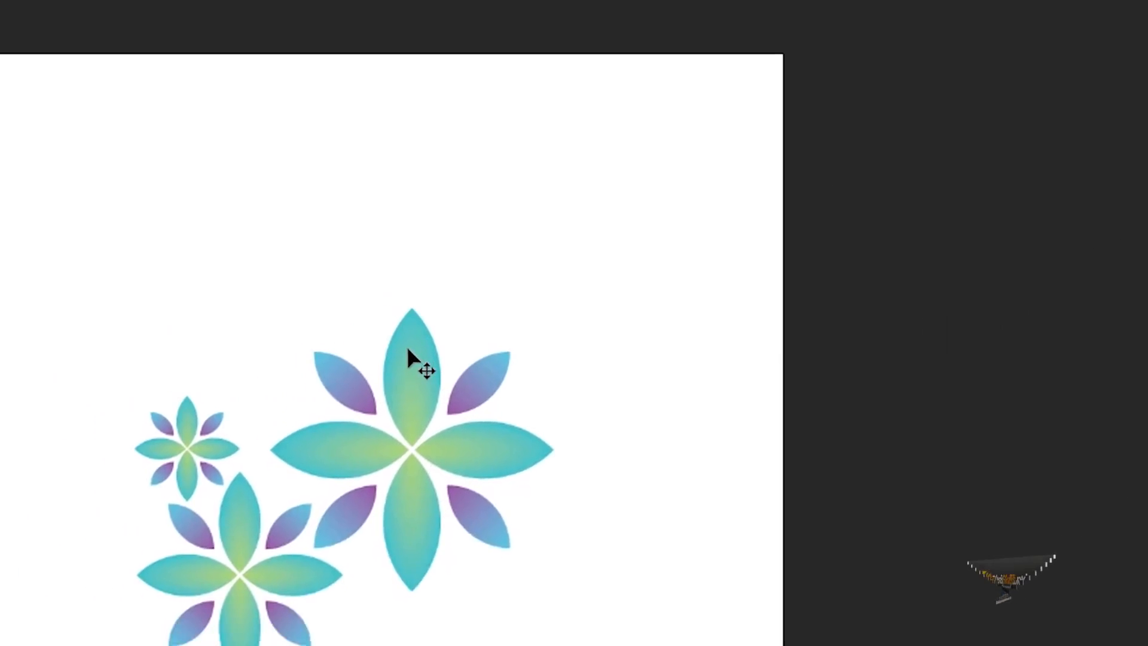
Enlarge the flower smart object about its centre until it extends well beyond the canvas
key("ctrl+t")
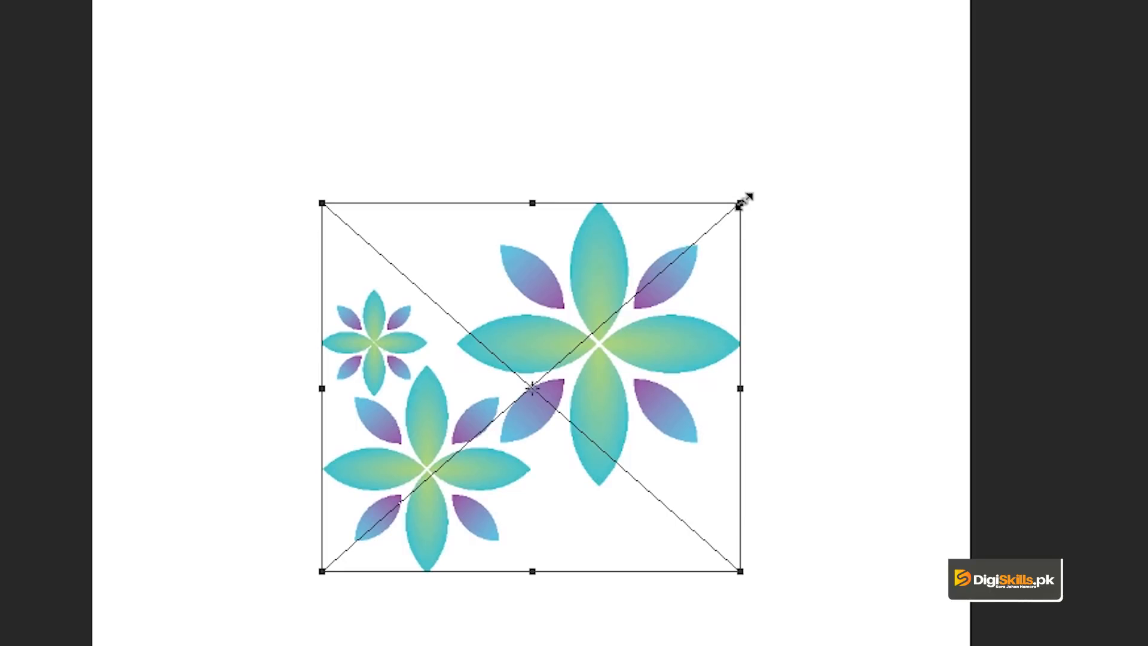
left_click_drag(742, 202, 1147, 0)
key("Return")
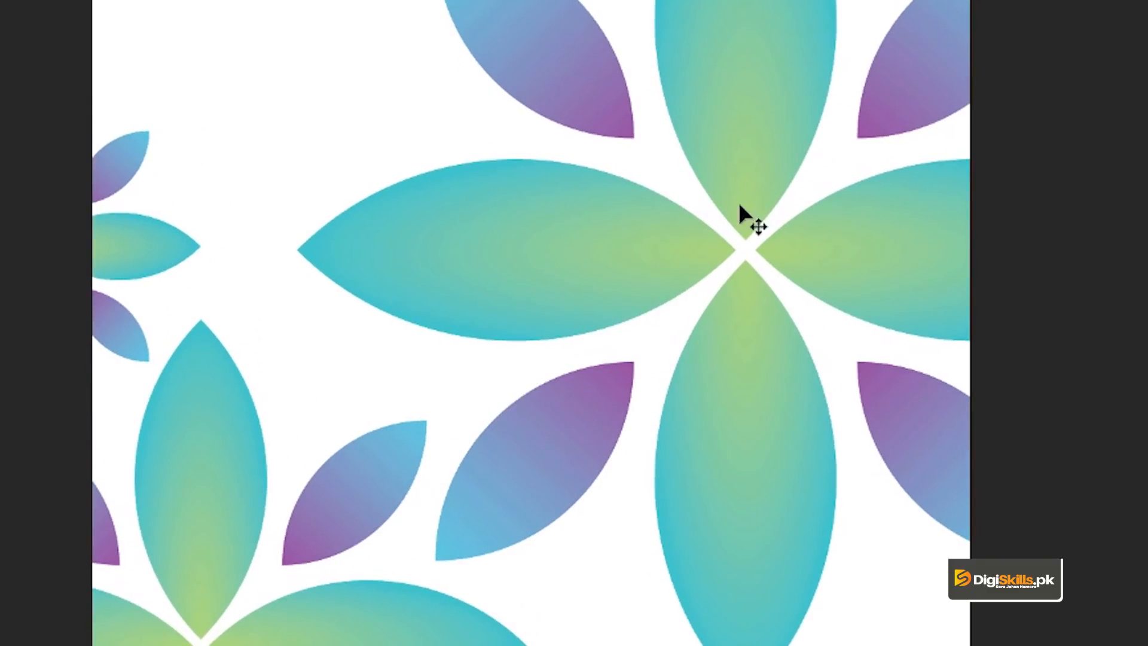
Shrink the flower smart object about its centre to a tiny size in the middle of the canvas
key("ctrl+t")
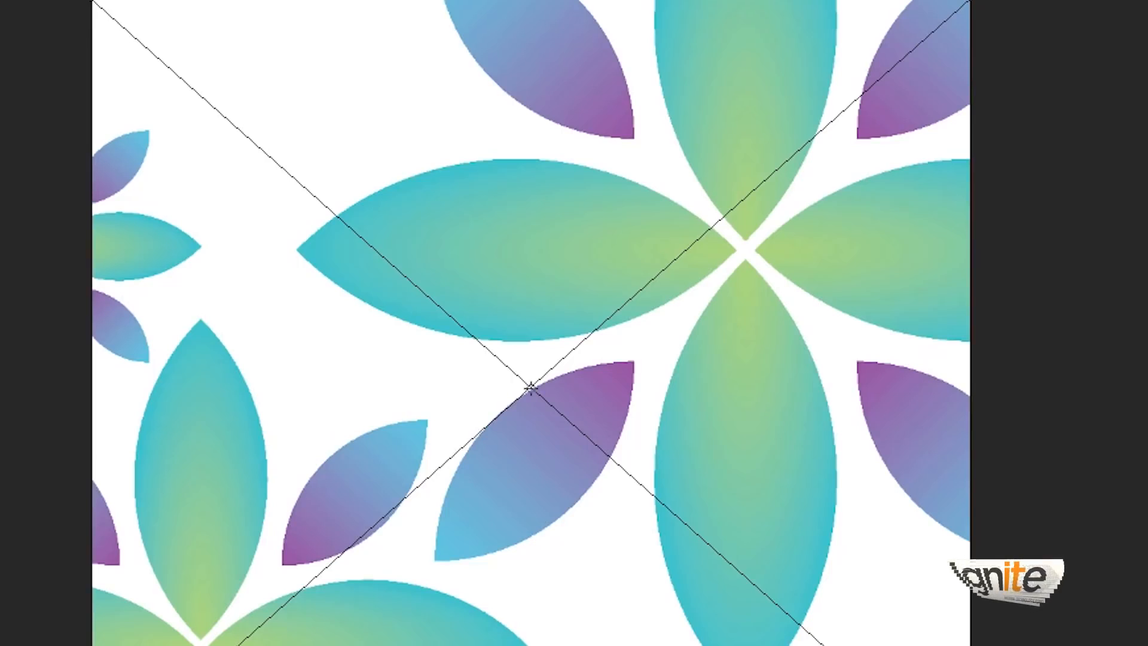
left_click_drag(1147, 0, 569, 392)
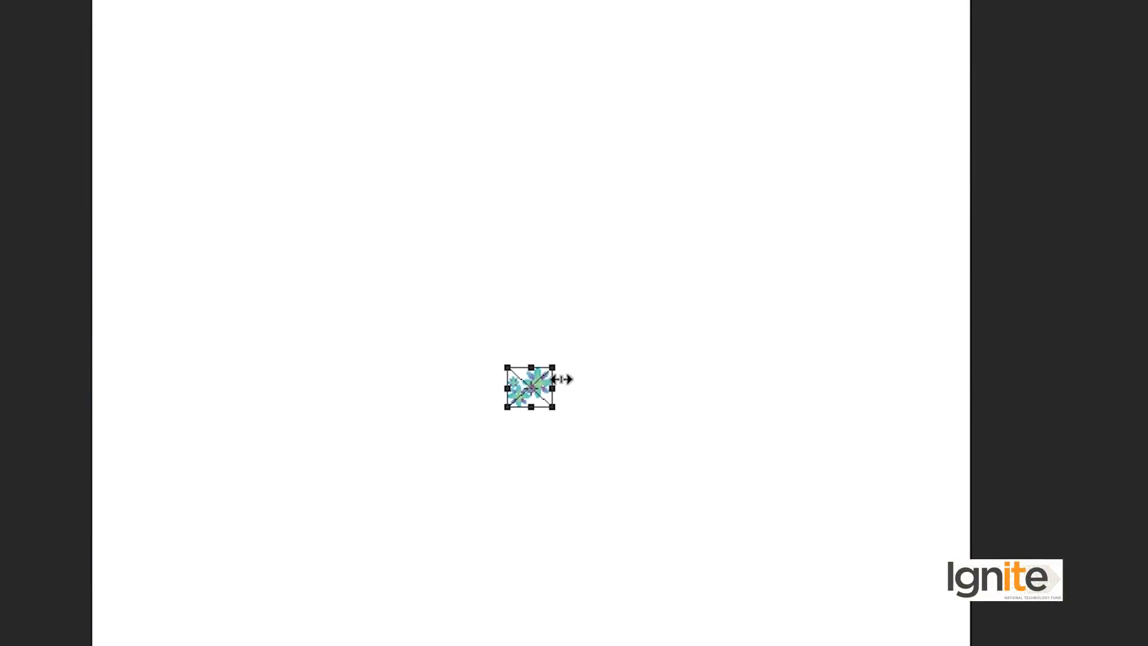
key("Return")
Scale the tiny flower smart object back up about its centre until the flowers overflow the canvas edges
key("ctrl+t")
left_click_drag(555, 360, 1147, 0)
key("Return")
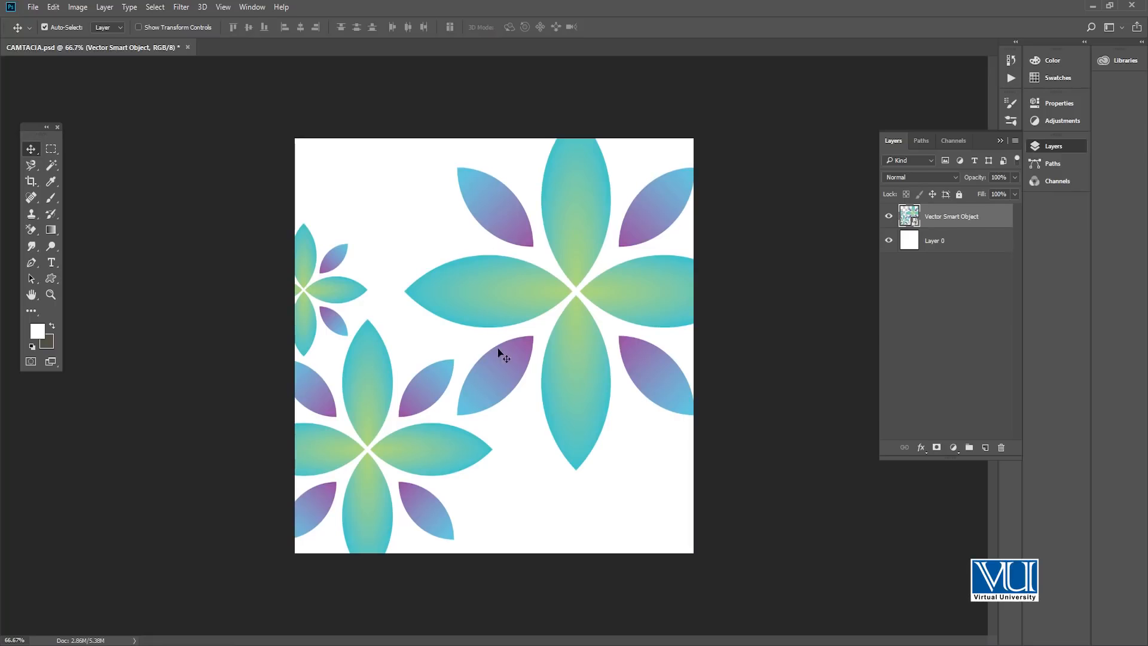
Inspect the enlarged flower smart object's petal edges at magnifications up to 800%, ending back at the full canvas view
key("z")
left_click(495, 375)
left_click(491, 369)
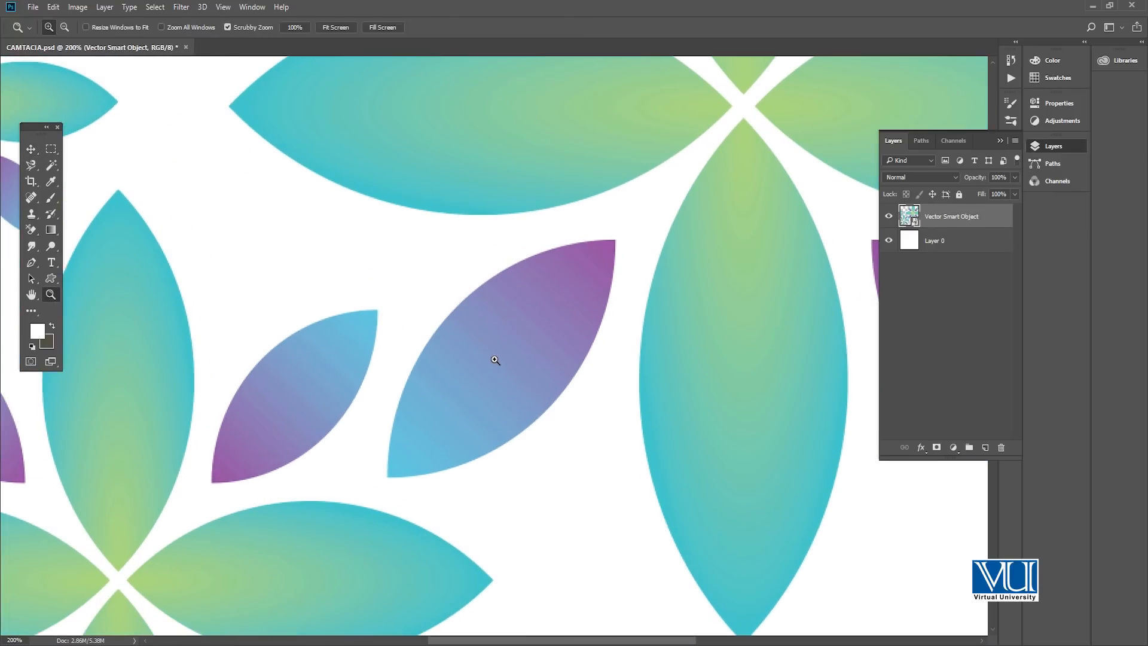
left_click_drag(502, 333, 494, 379)
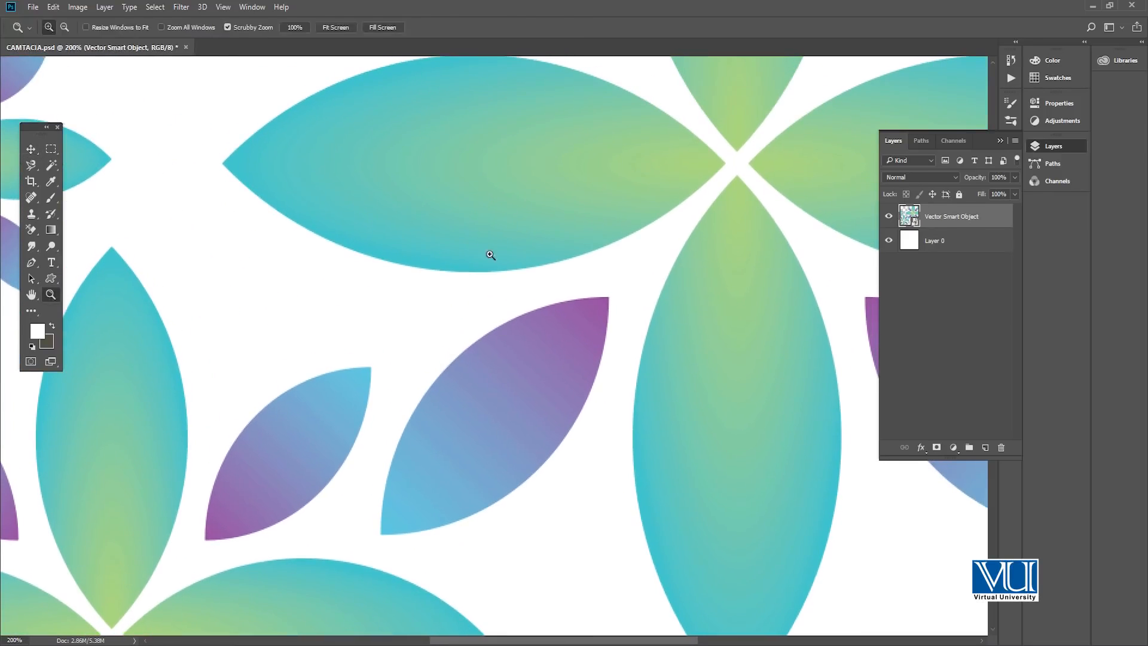
left_click(491, 247)
left_click(496, 245)
left_click(505, 249)
left_click(504, 249)
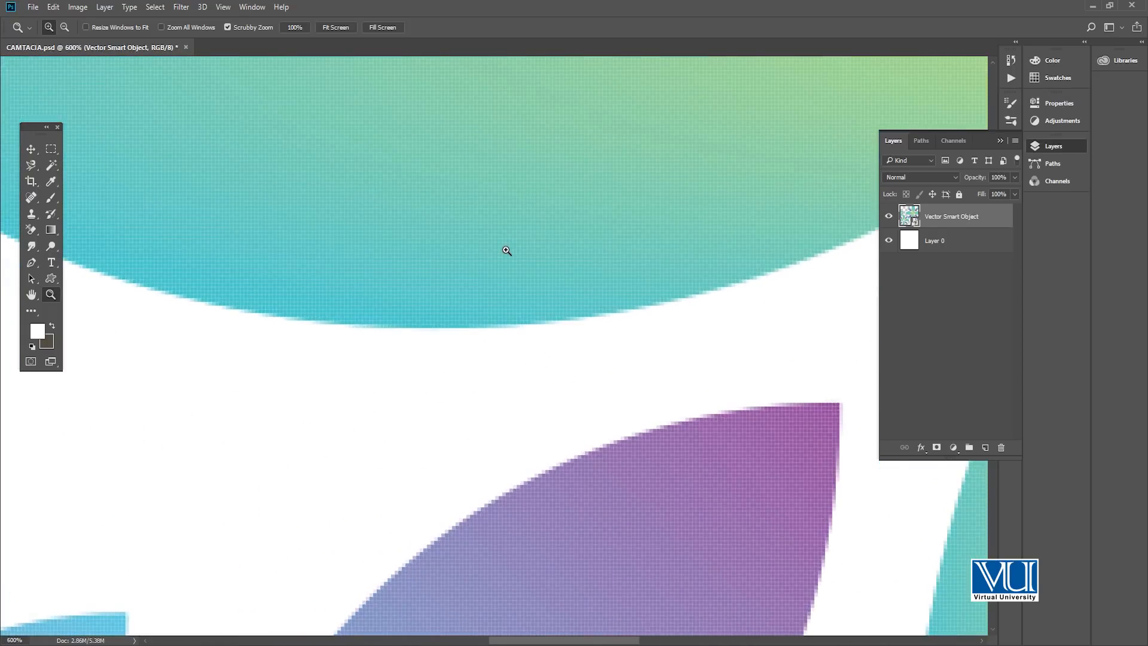
left_click(506, 251)
left_click(506, 251)
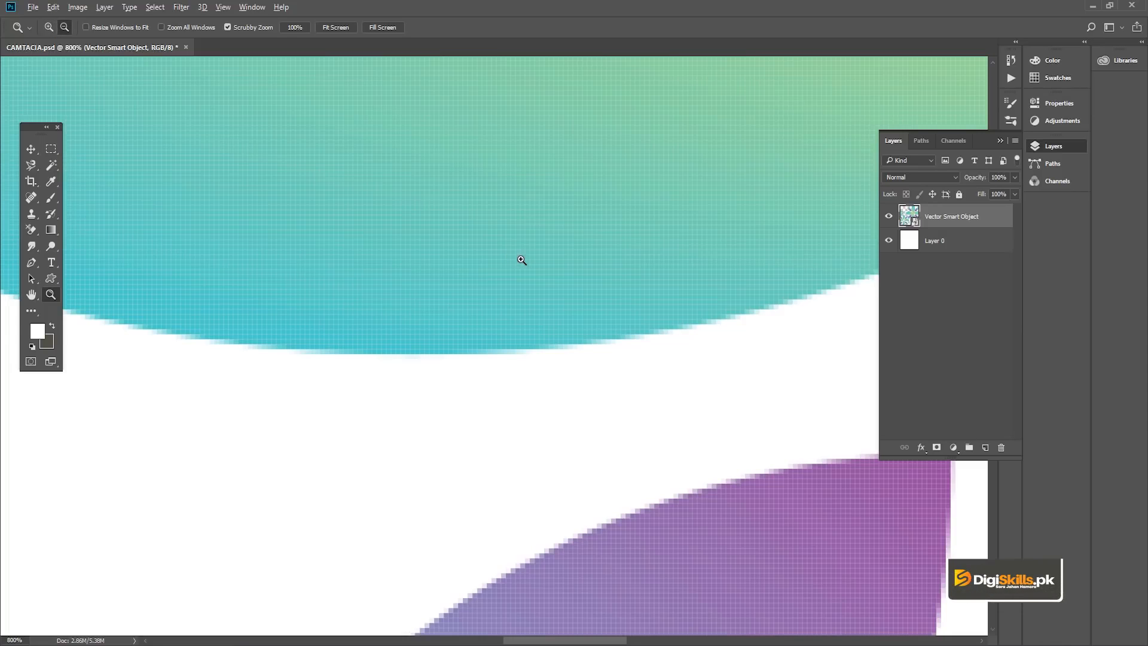
left_click(521, 259, "alt")
left_click(522, 259, "alt")
left_click(525, 254, "alt")
left_click(529, 212, "alt")
left_click(534, 164, "alt")
left_click(534, 163, "alt")
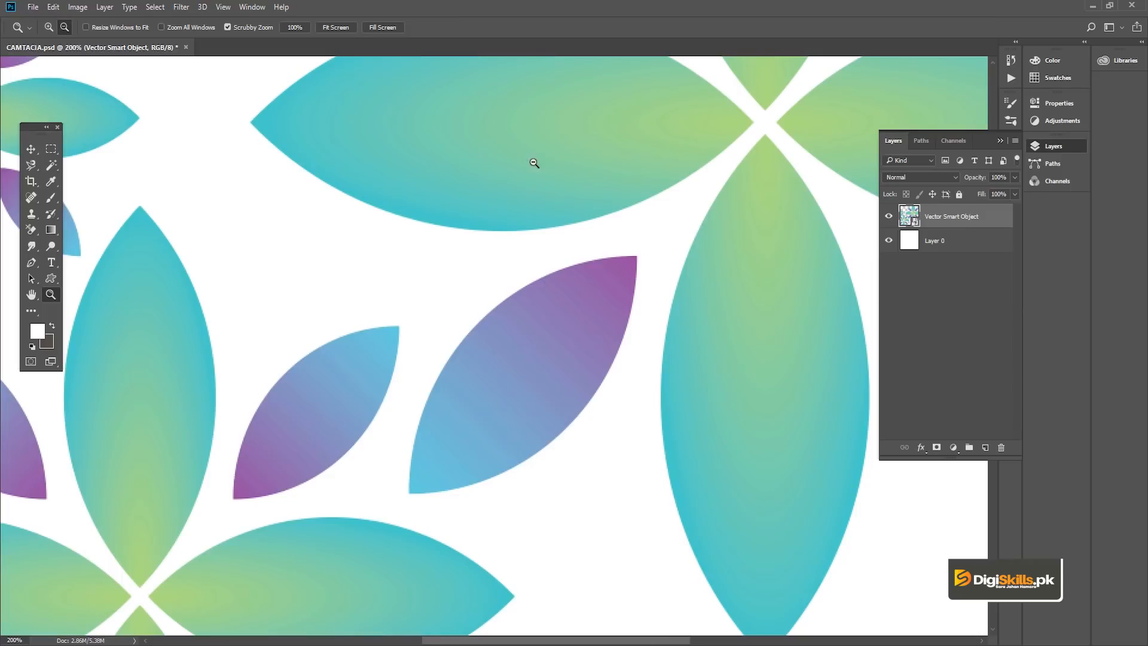
left_click(605, 187, "alt")
left_click(618, 161, "alt")
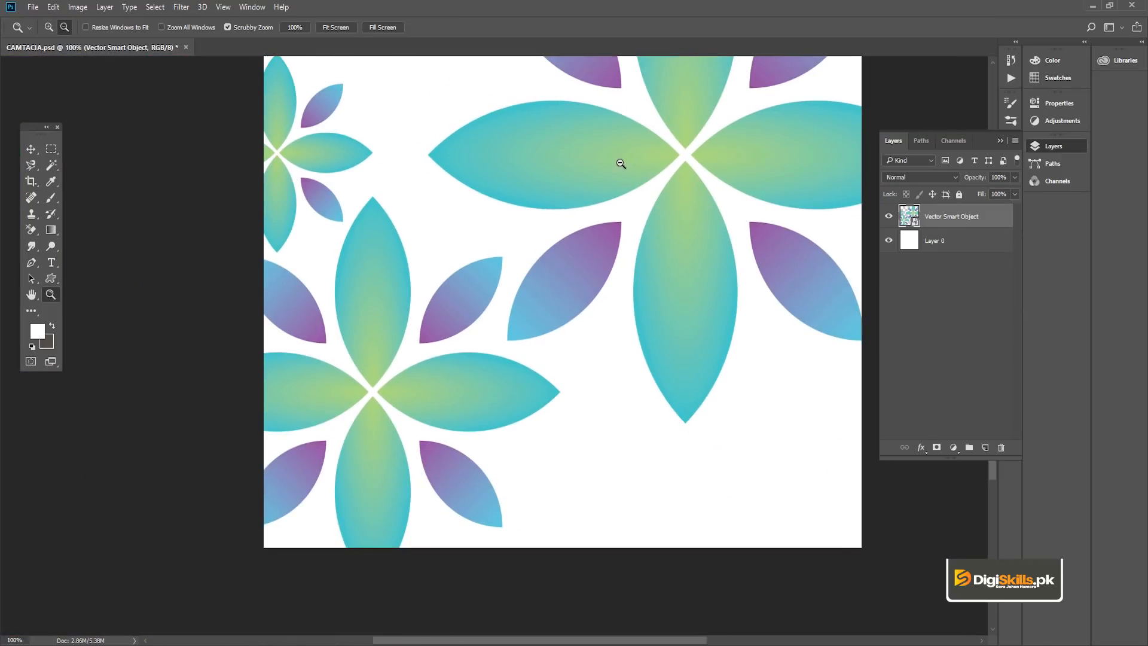
left_click(616, 162, "alt")
key("v")
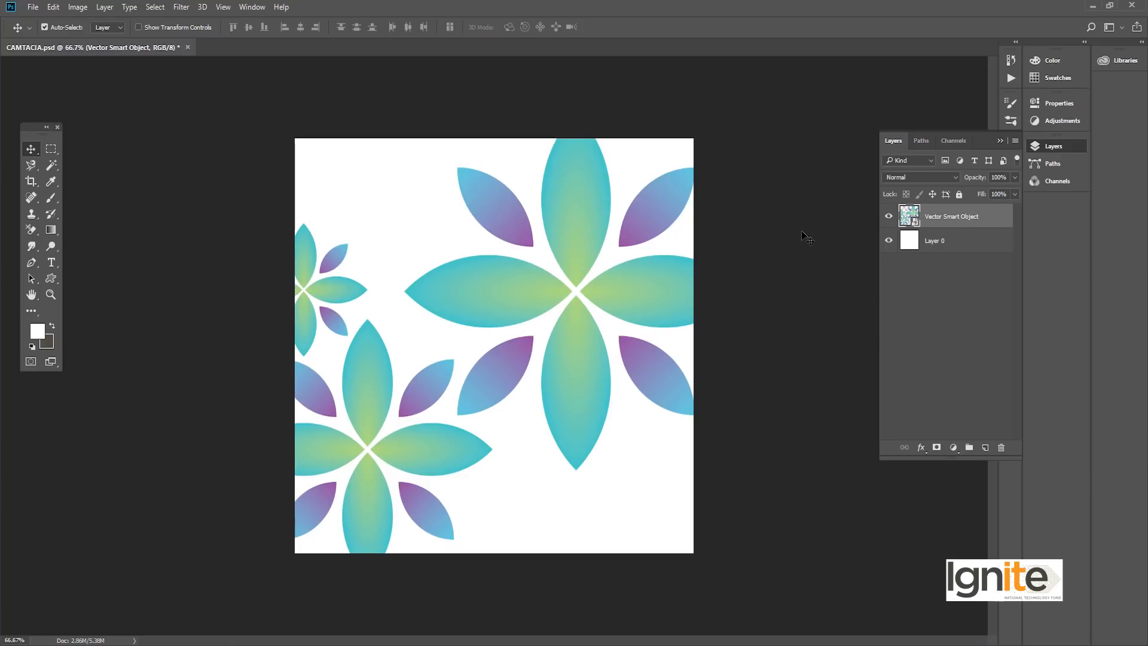
Delete the flower smart object layer and place the asphalt-car-classic-253096 image from the lesson folder onto the canvas
left_click_drag(961, 216, 1001, 446)
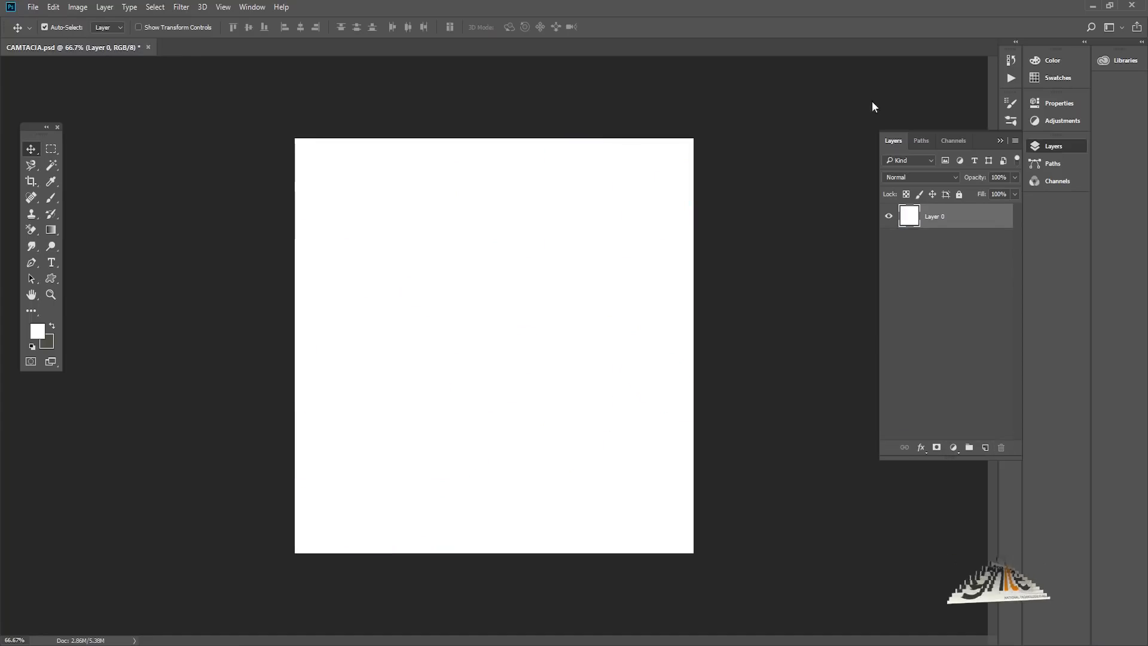
left_click(1092, 5)
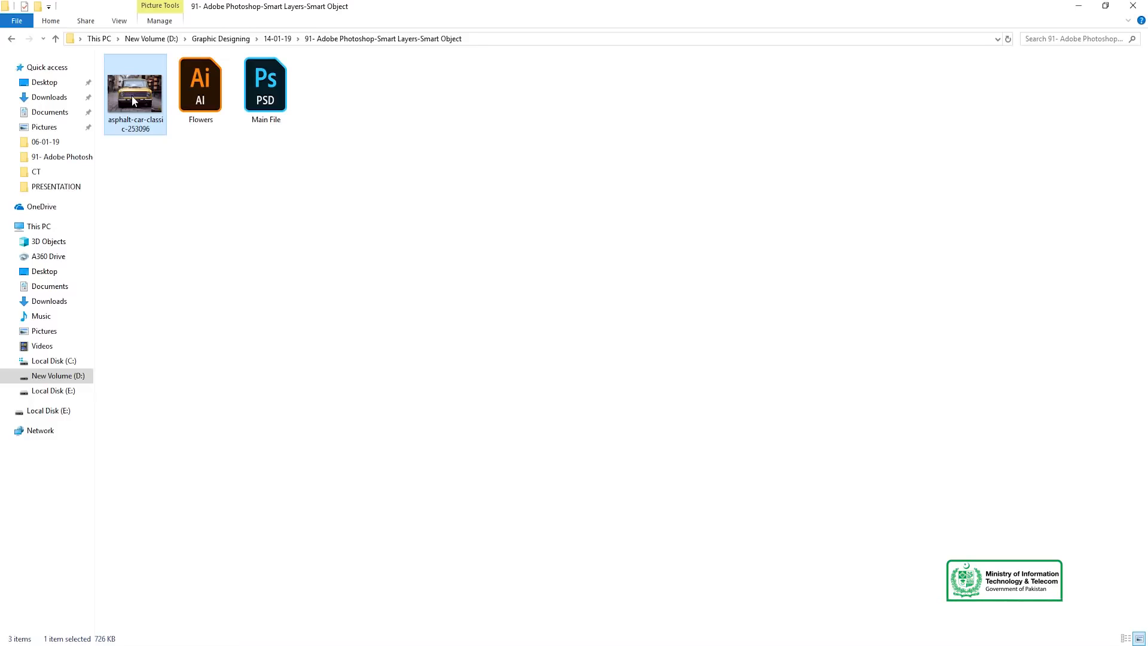
left_click_drag(131, 85, 483, 454)
key("Return")
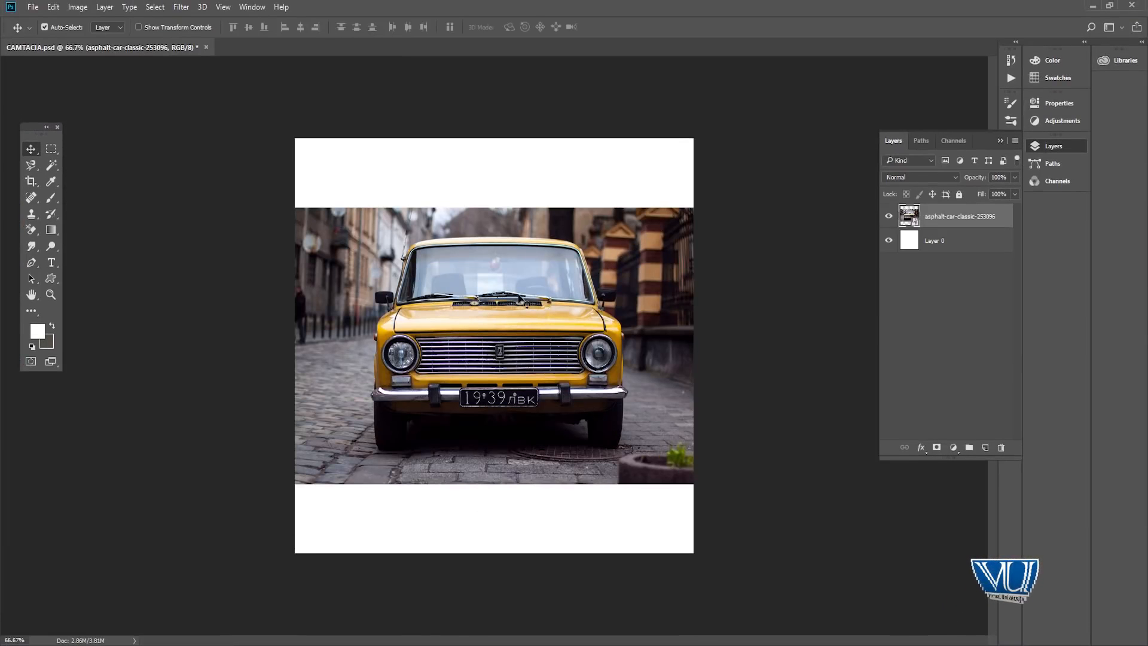
key("ctrl+t")
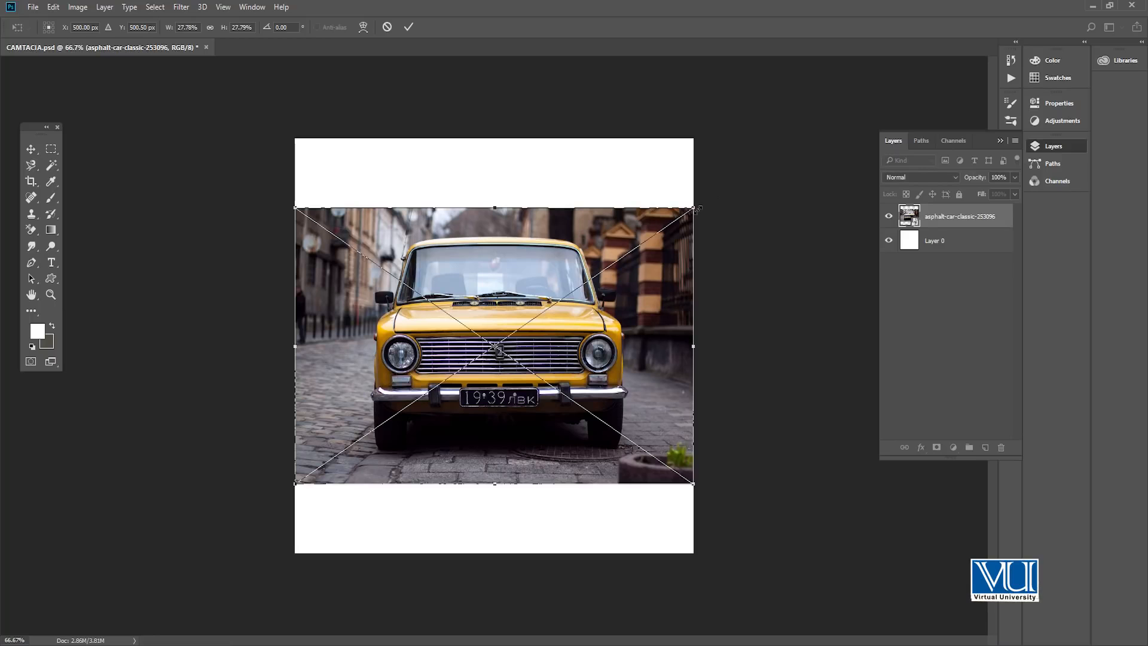
key("Return")
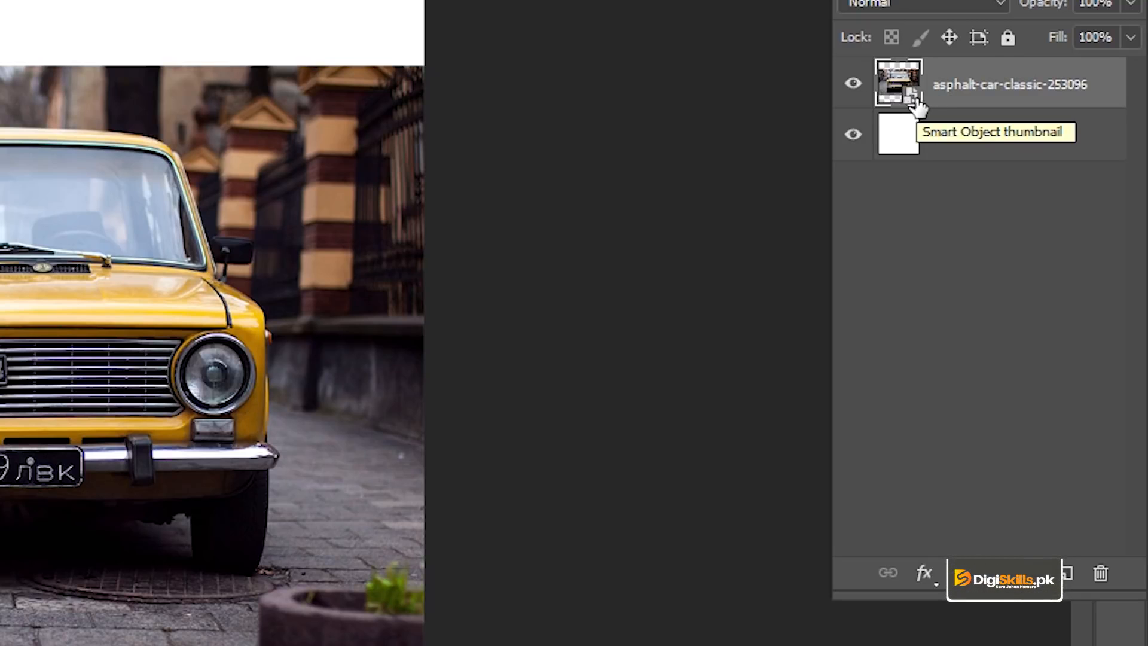
Rasterize the asphalt-car-classic-253096 layer so it becomes an ordinary pixel layer
right_click(953, 88)
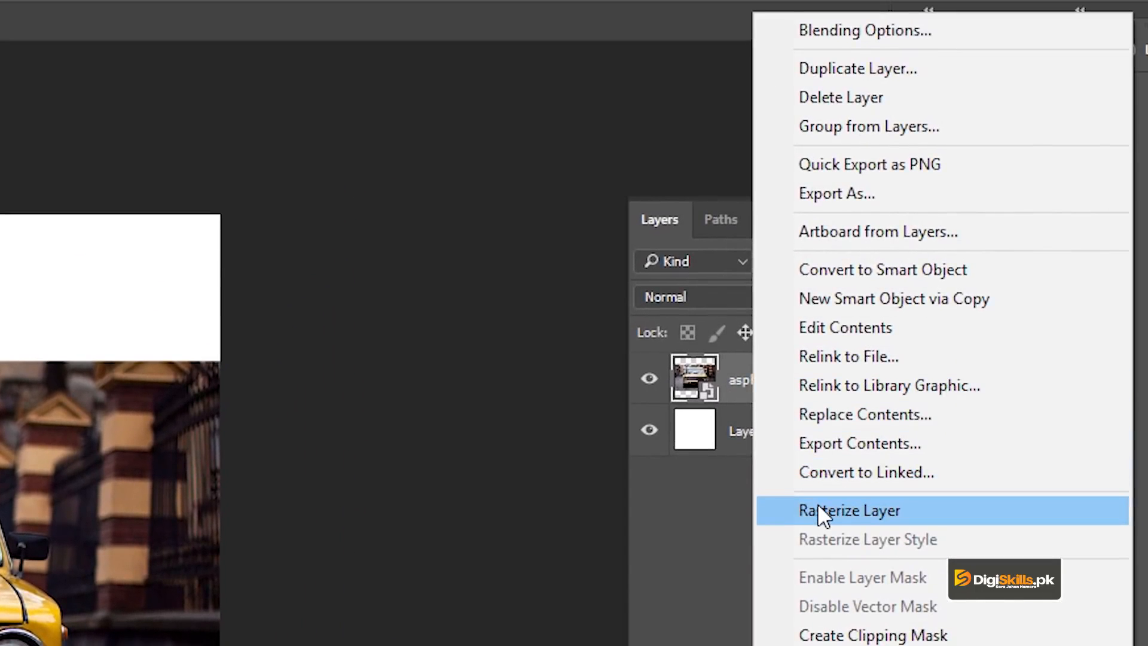
left_click(817, 504)
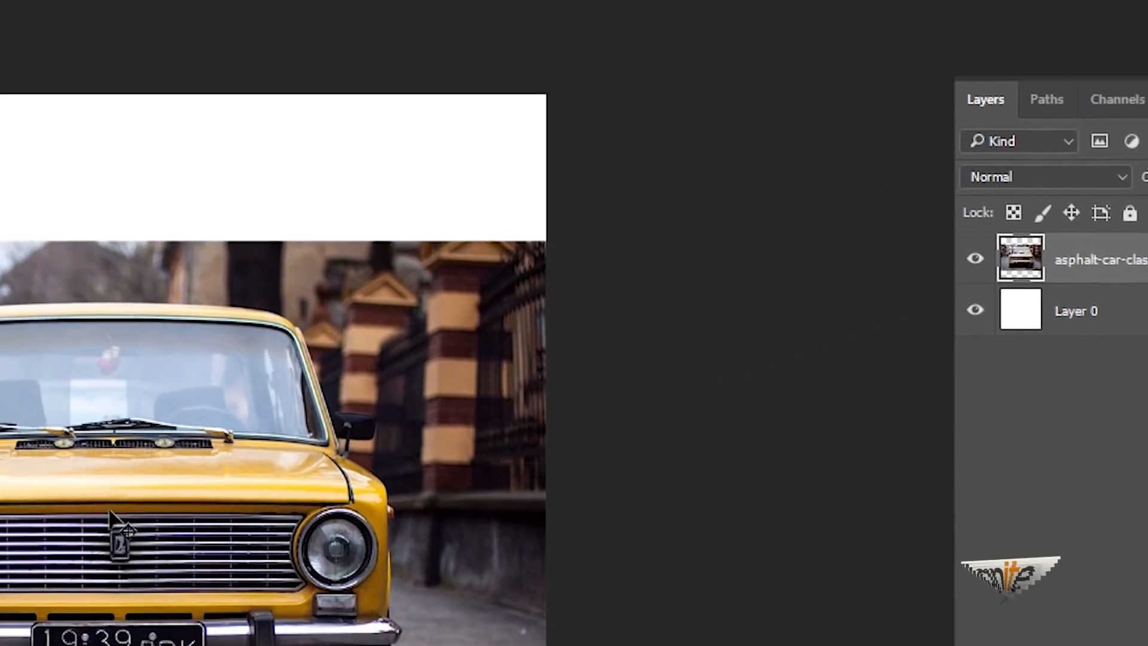
key("z")
left_click(228, 482)
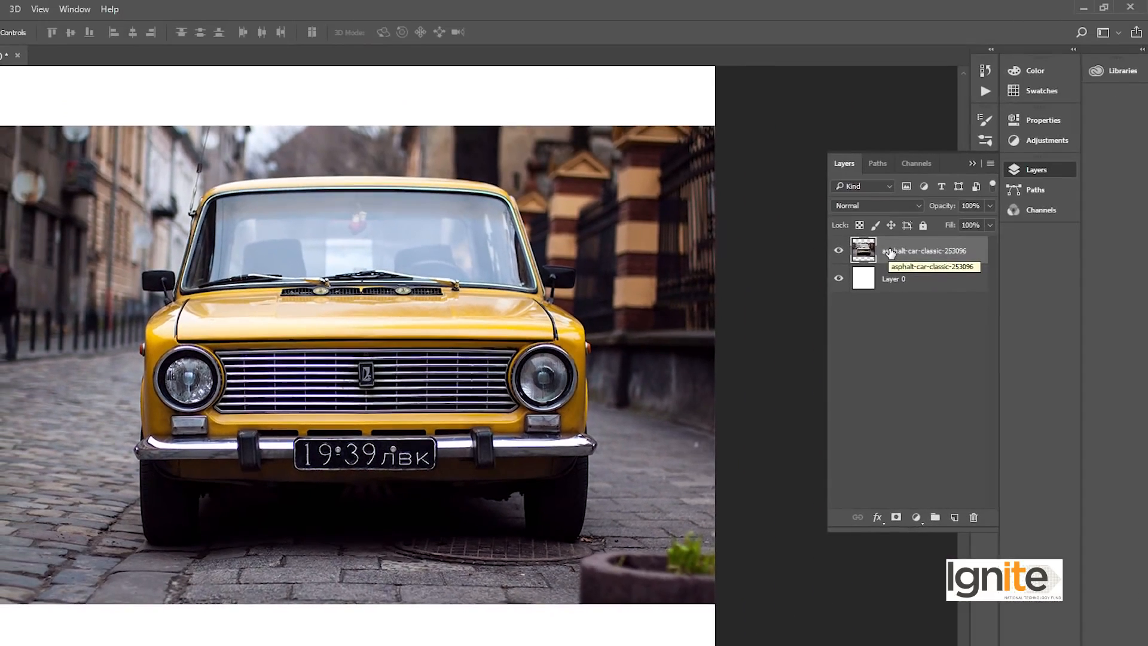
Try converting the rasterized car layer to a smart object, and undo the conversion
right_click(891, 252)
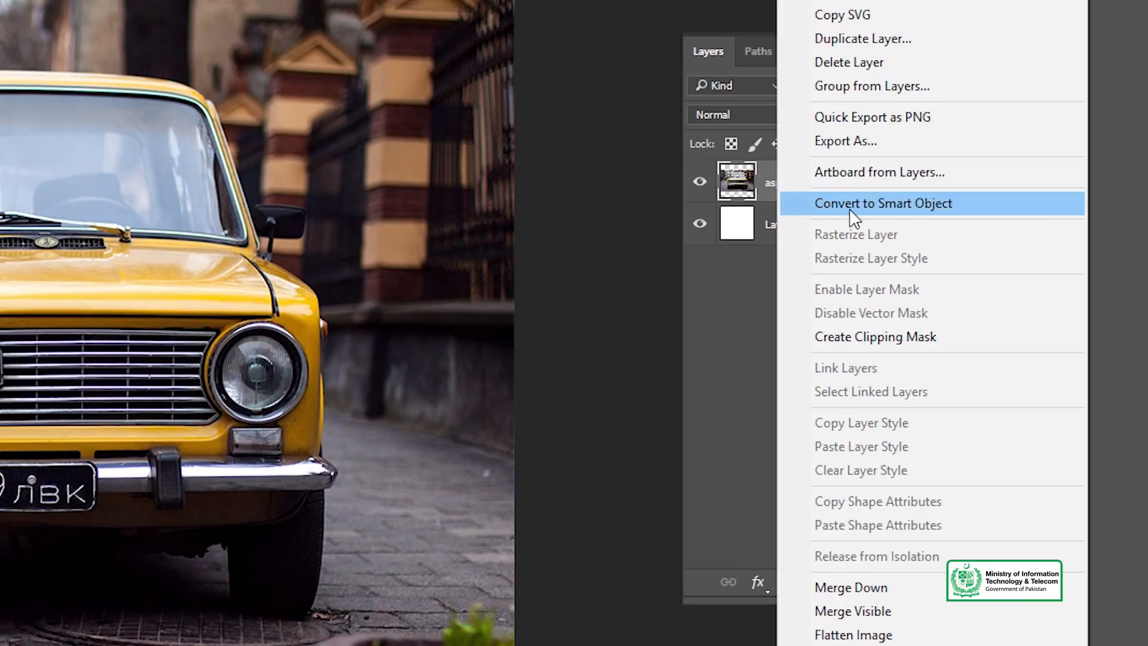
left_click(850, 210)
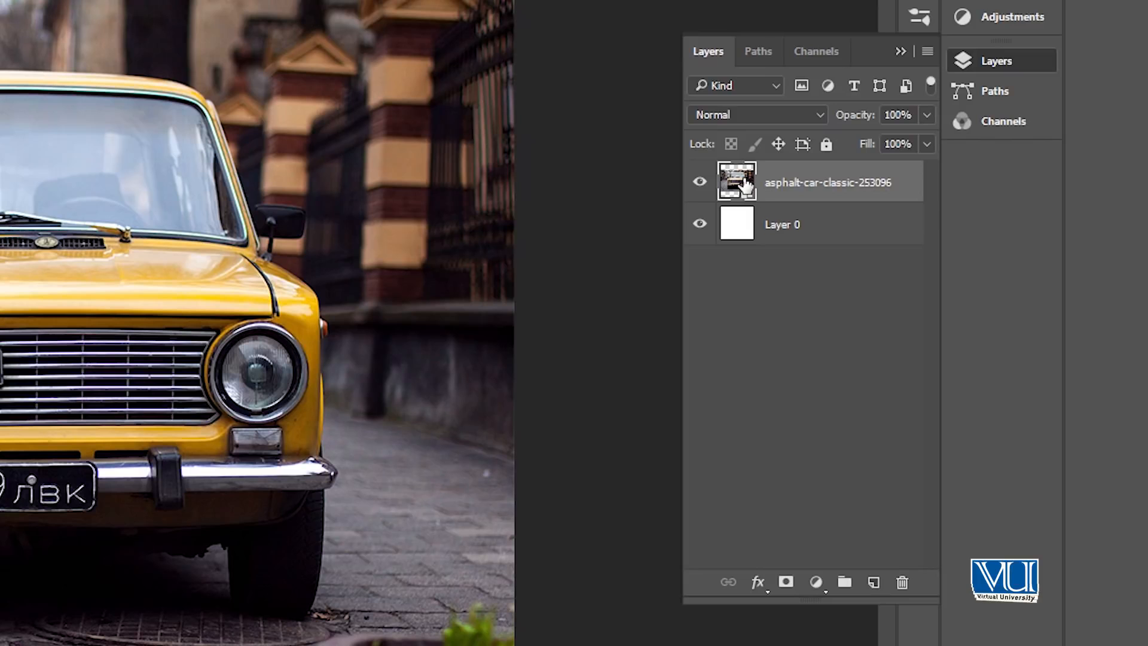
key("ctrl+z")
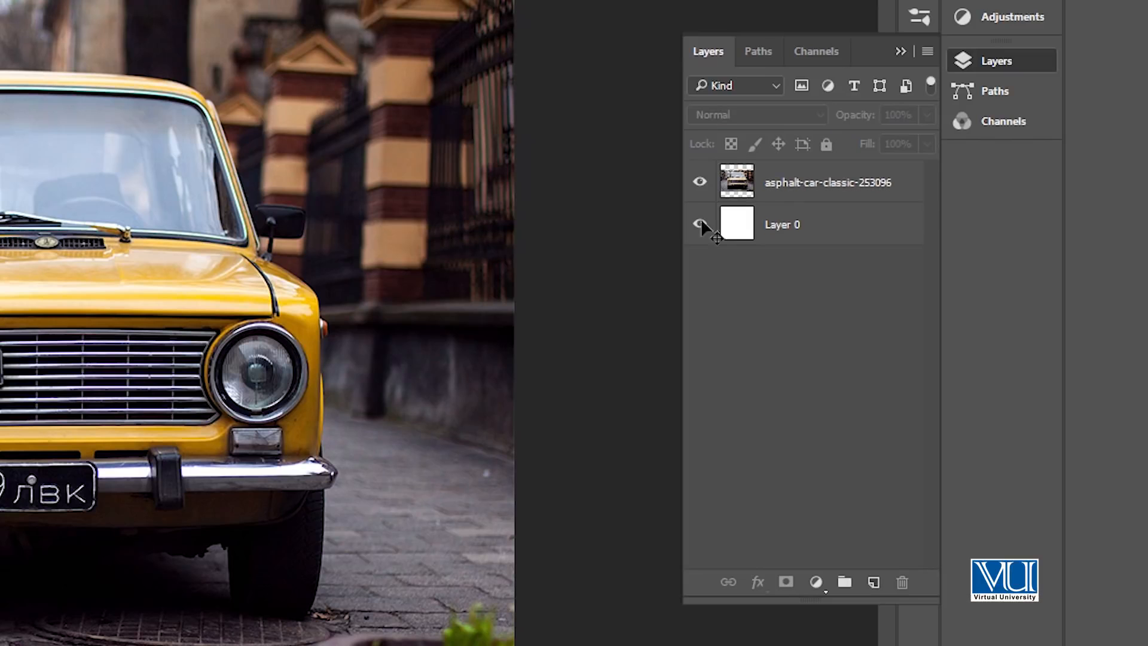
Shrink the rasterized car layer about its centre to a tiny size in the middle of the canvas
left_click(827, 188)
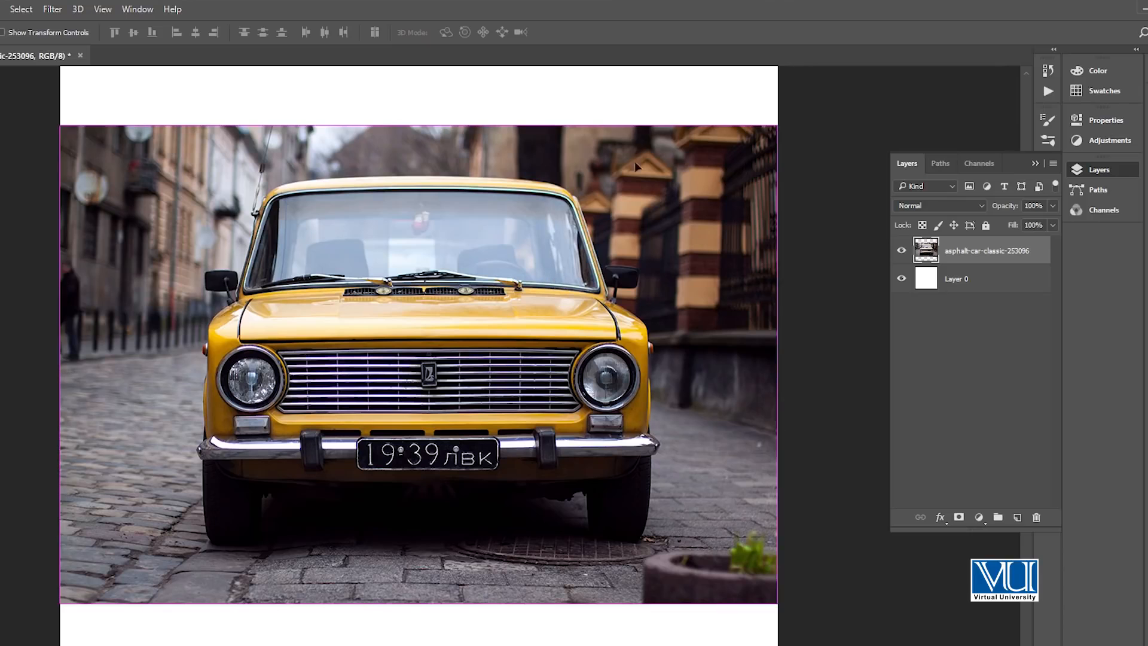
key("ctrl+t")
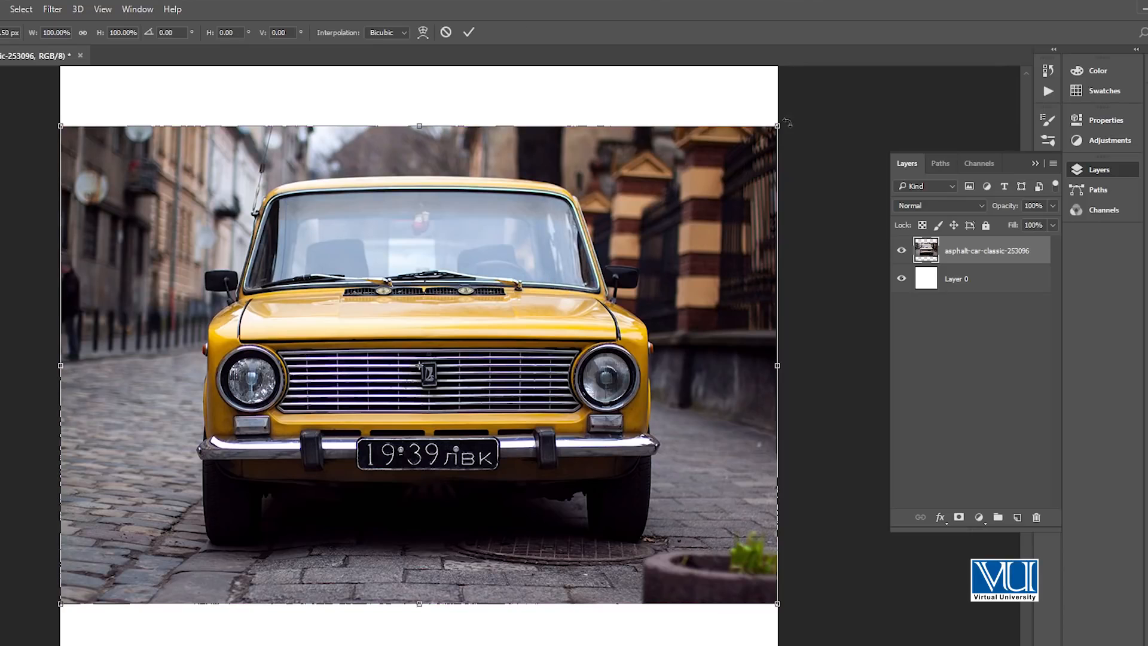
left_click_drag(781, 121, 453, 333)
key("Return")
left_click_drag(461, 295, 461, 291)
Scale the tiny rasterized car up about its centre to about 1630%, and undo both resizings
key("ctrl+t")
left_click_drag(448, 345, 904, 86)
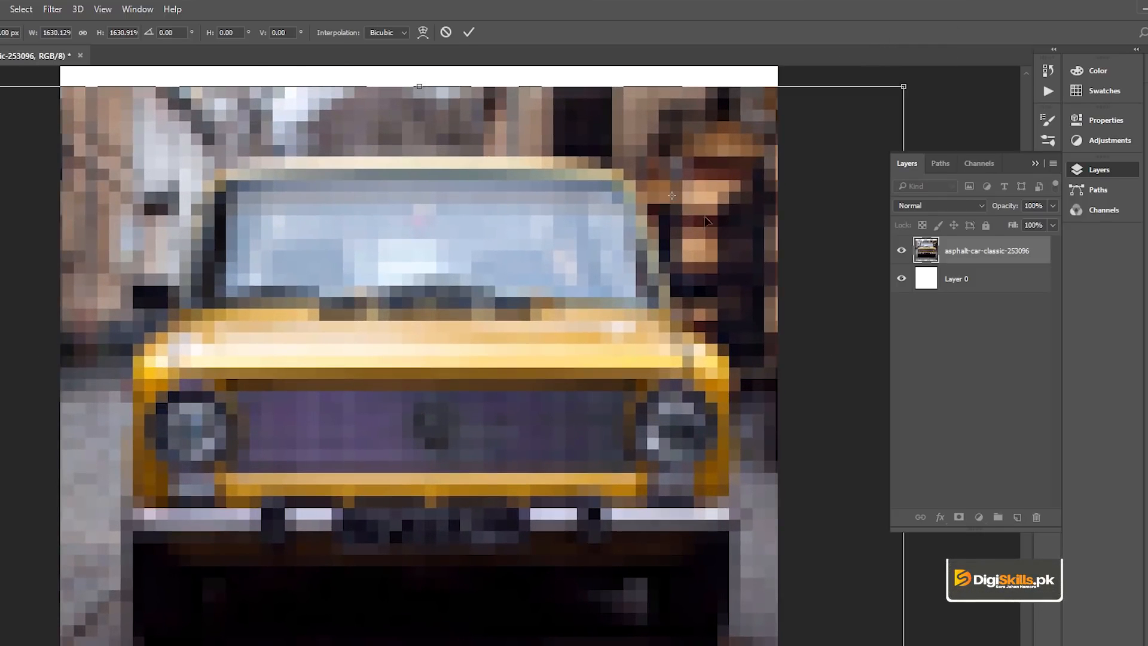
key("Return")
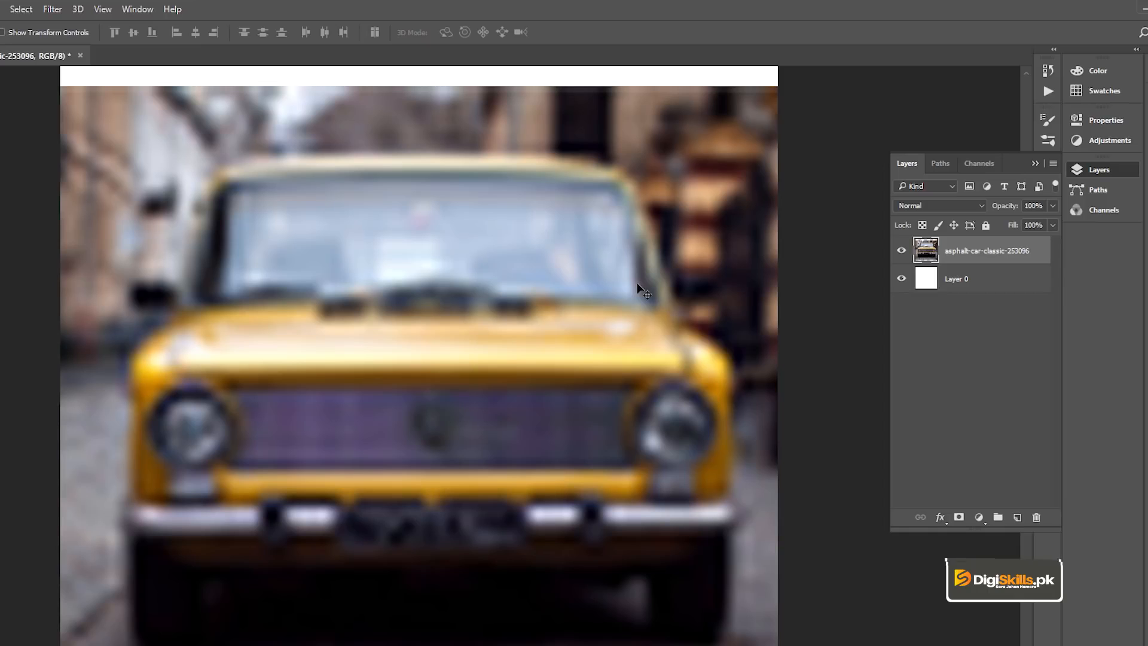
key("ctrl+alt+z")
key("ctrl+alt+z")
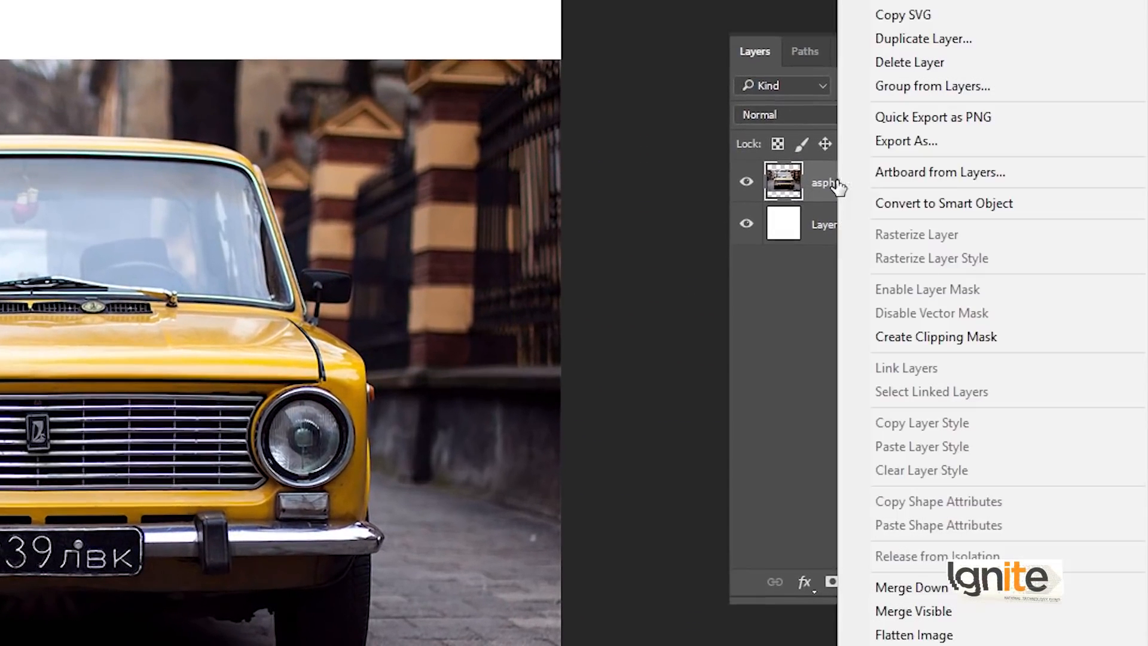
Convert the car layer to a smart object and shrink it about its centre to a tiny size
left_click(873, 201)
key("ctrl+t")
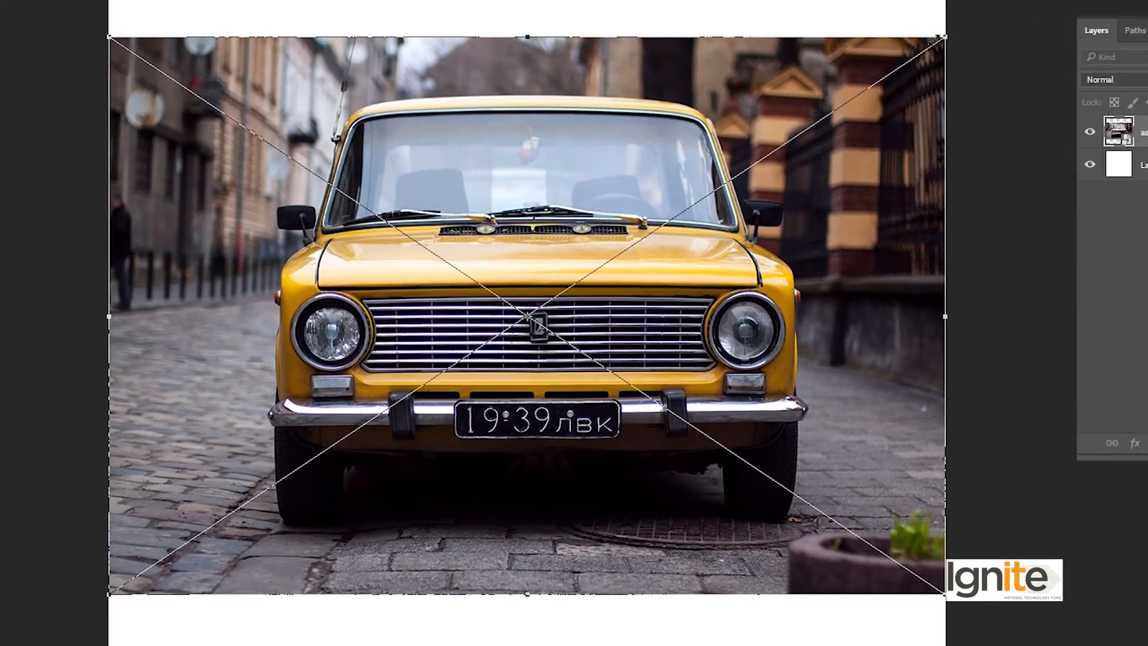
left_click_drag(925, 37, 595, 335)
key("Return")
Scale the tiny car smart object back up about its centre until it extends slightly past the canvas's side edges
key("ctrl+t")
left_click_drag(573, 281, 1033, 1)
key("Return")
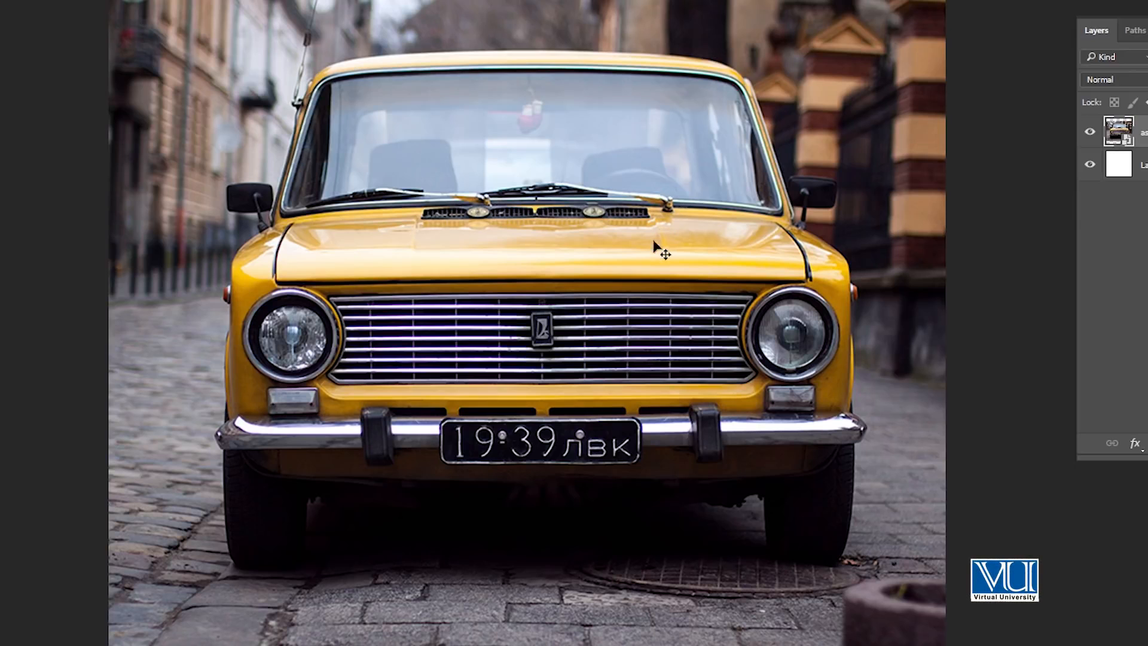
left_click(562, 349, "alt")
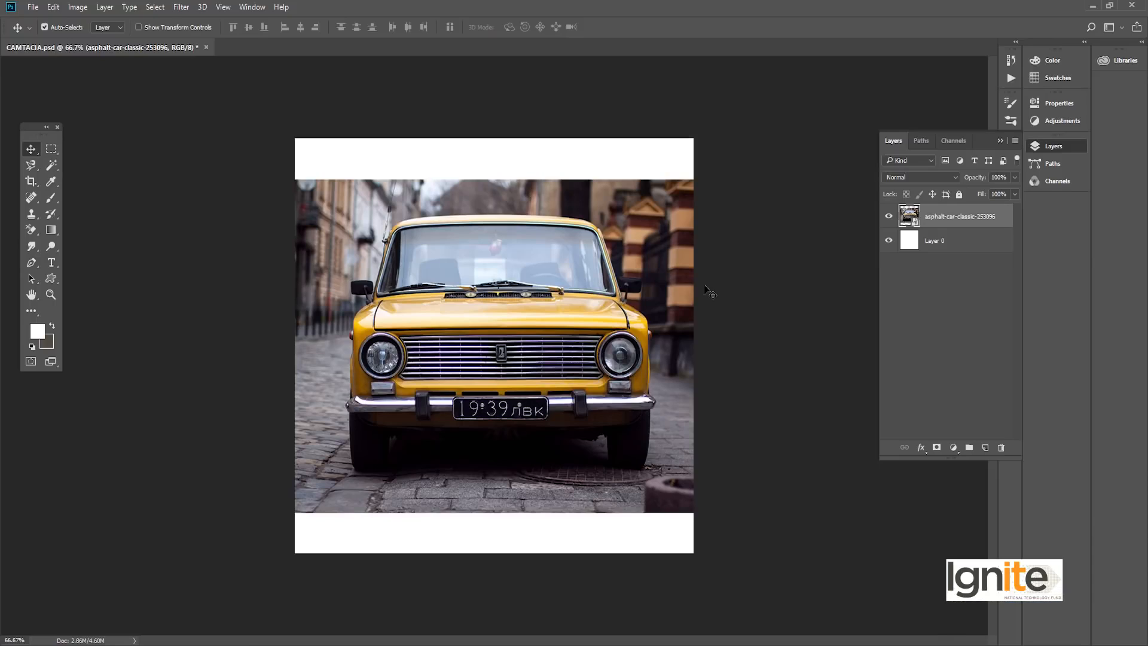
Try erasing on the car smart object with the Eraser tool, and decline to rasterize it
key("z")
left_click(526, 304)
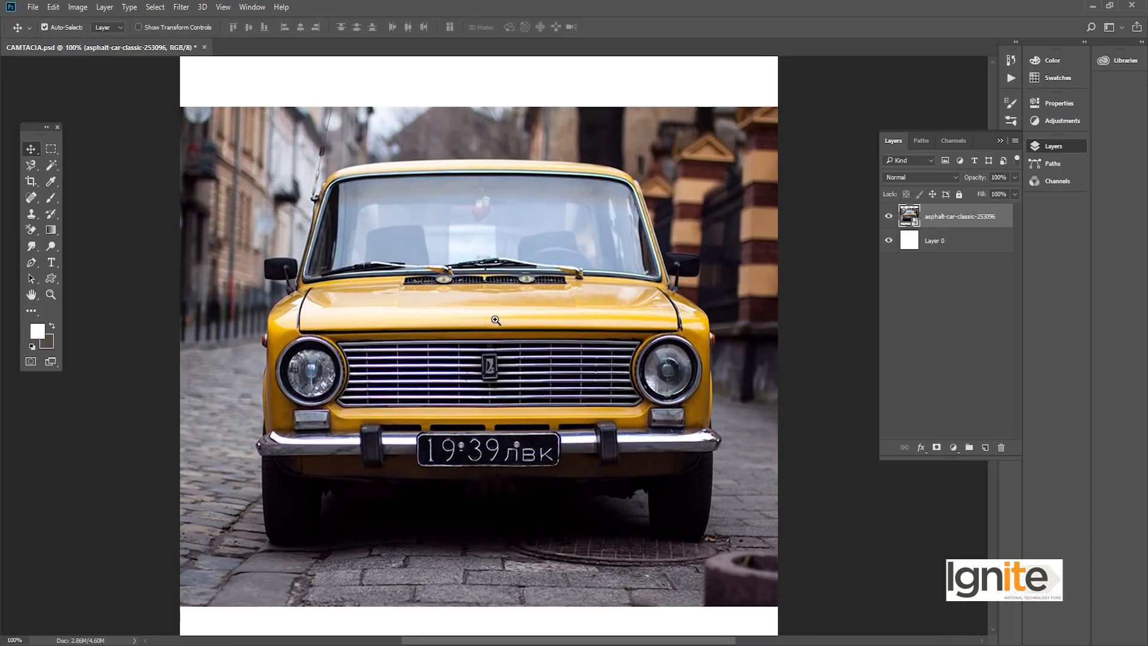
key("v")
left_click(34, 231)
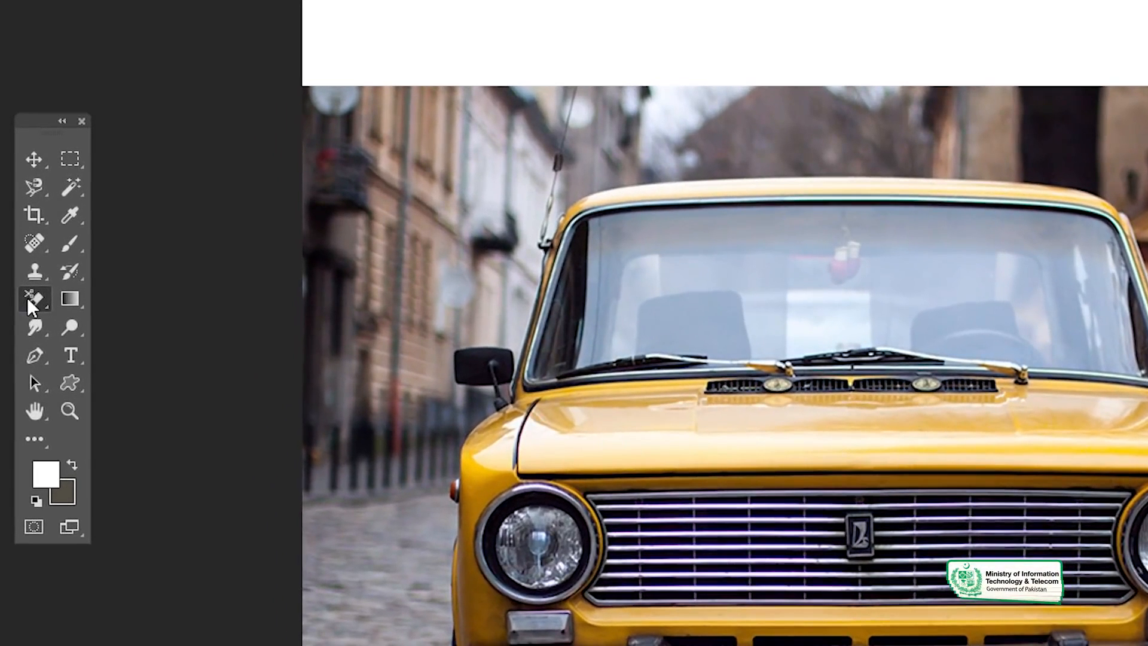
left_click(27, 297)
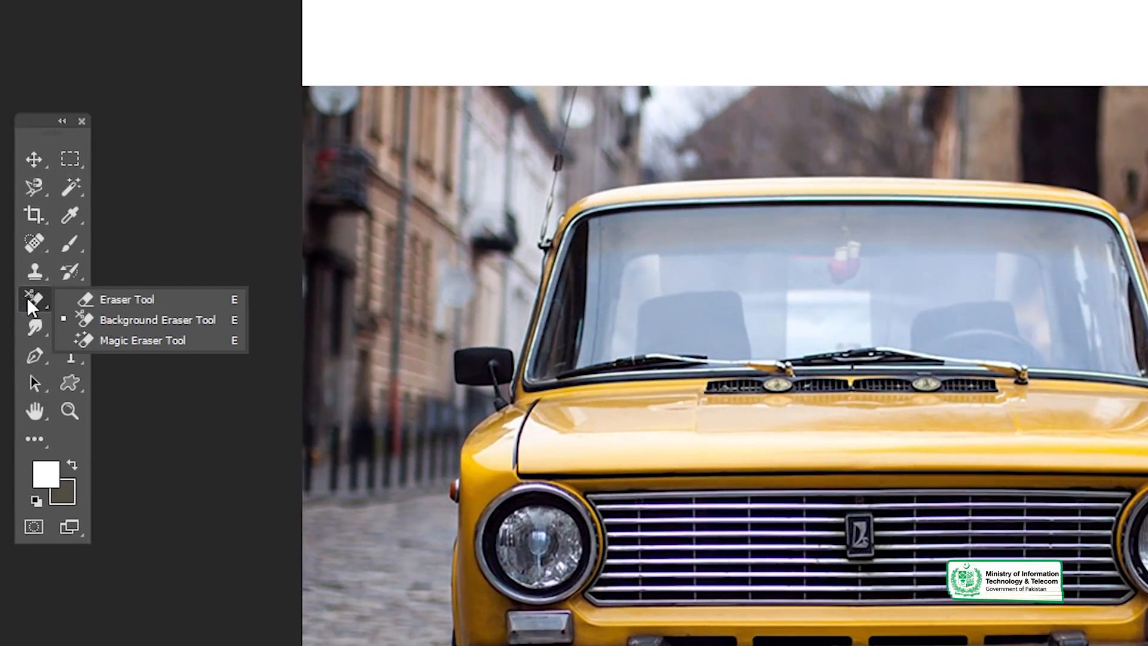
left_click(90, 298)
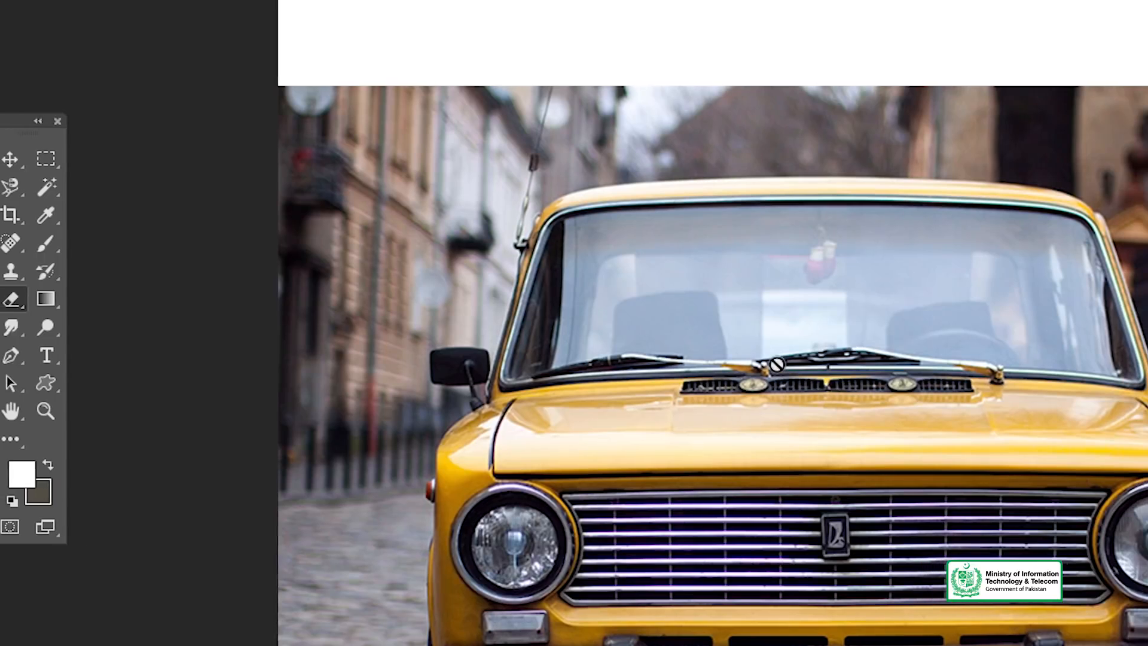
left_click(770, 378)
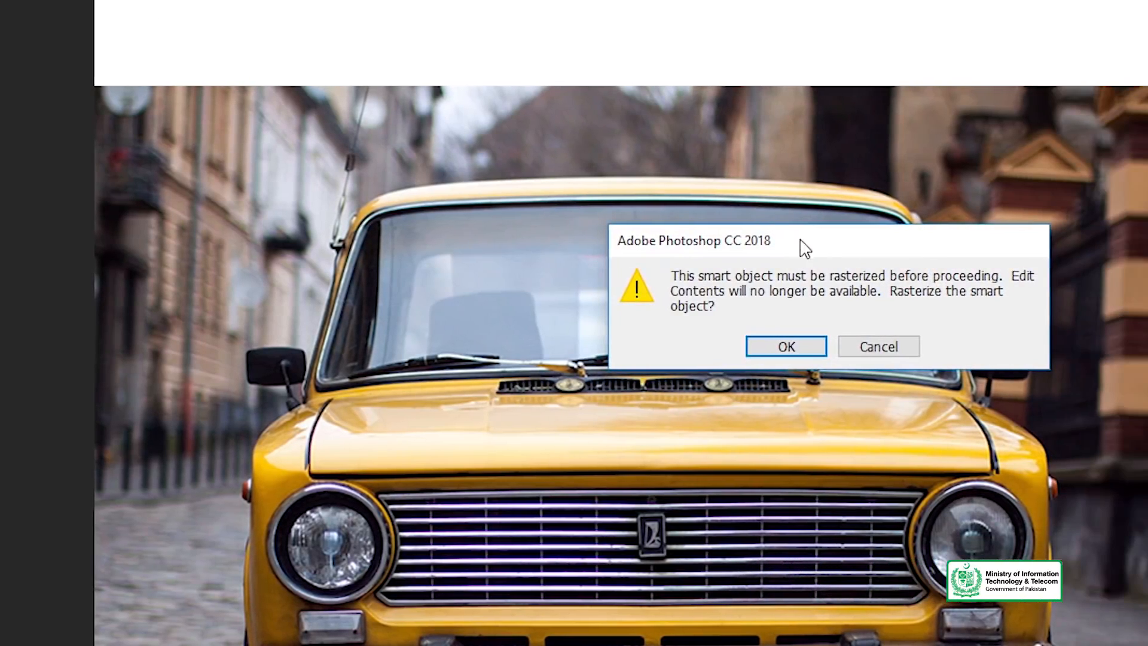
left_click_drag(804, 248, 961, 175)
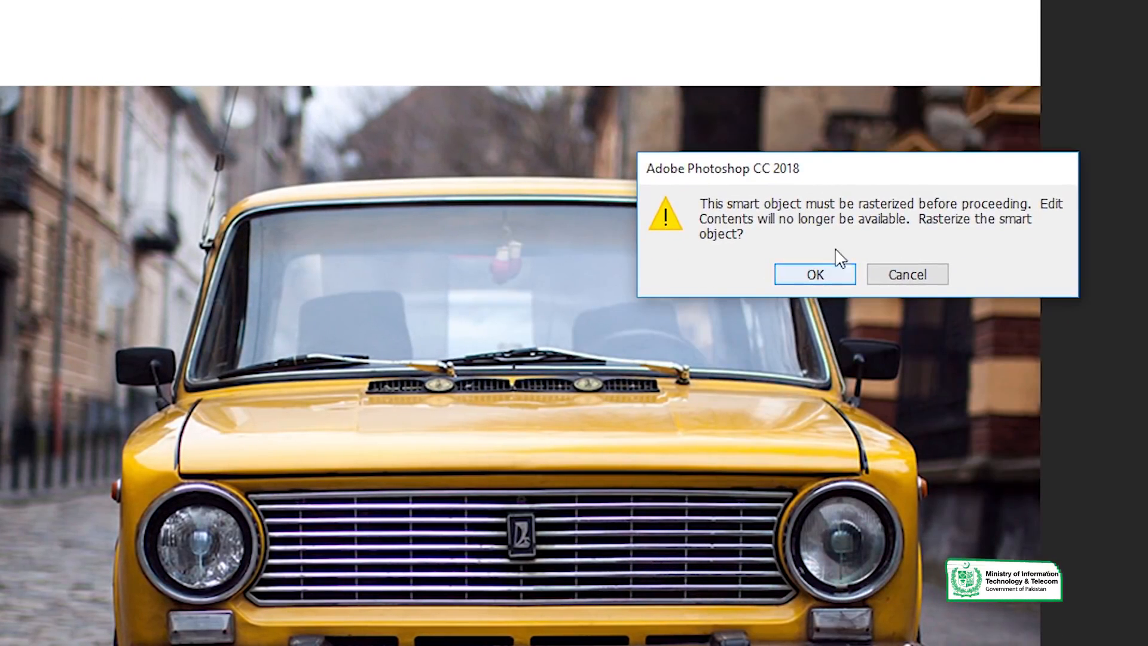
left_click(903, 275)
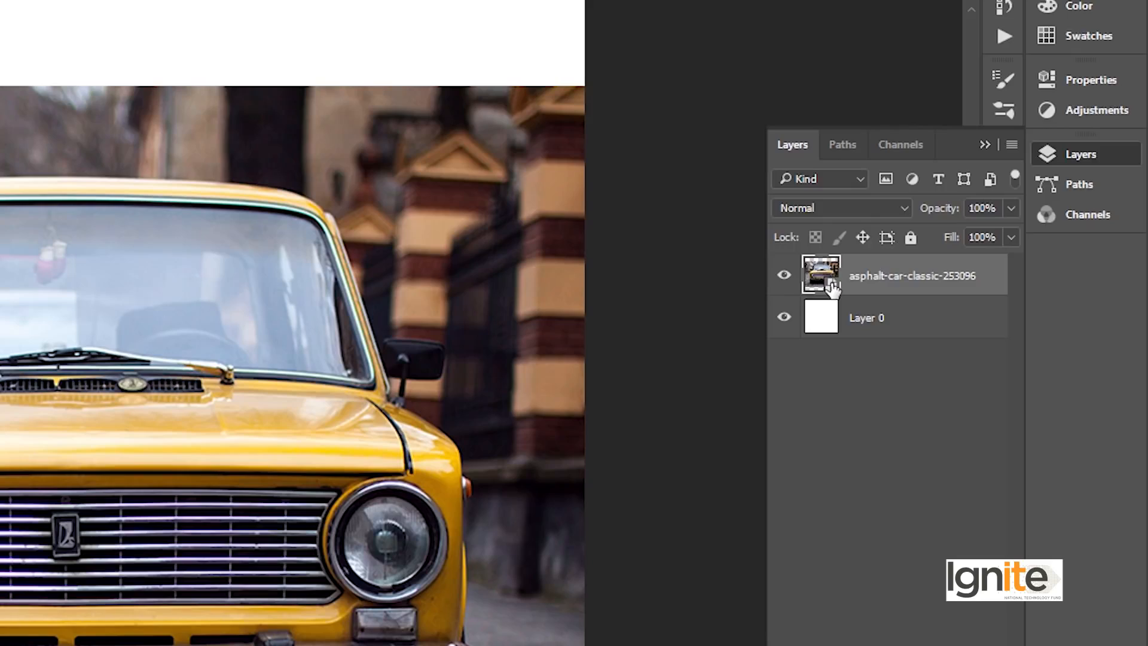
Open the car smart object's contents as a separate document and return to CAMTACIA.psd
double_click(822, 274)
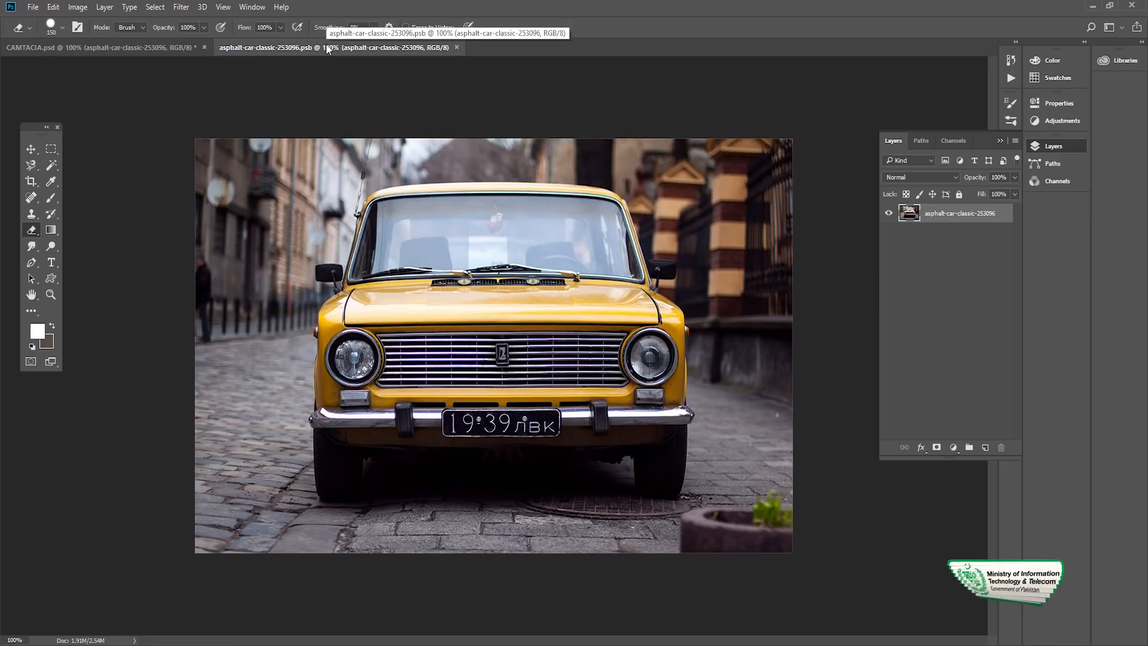
left_click(167, 48)
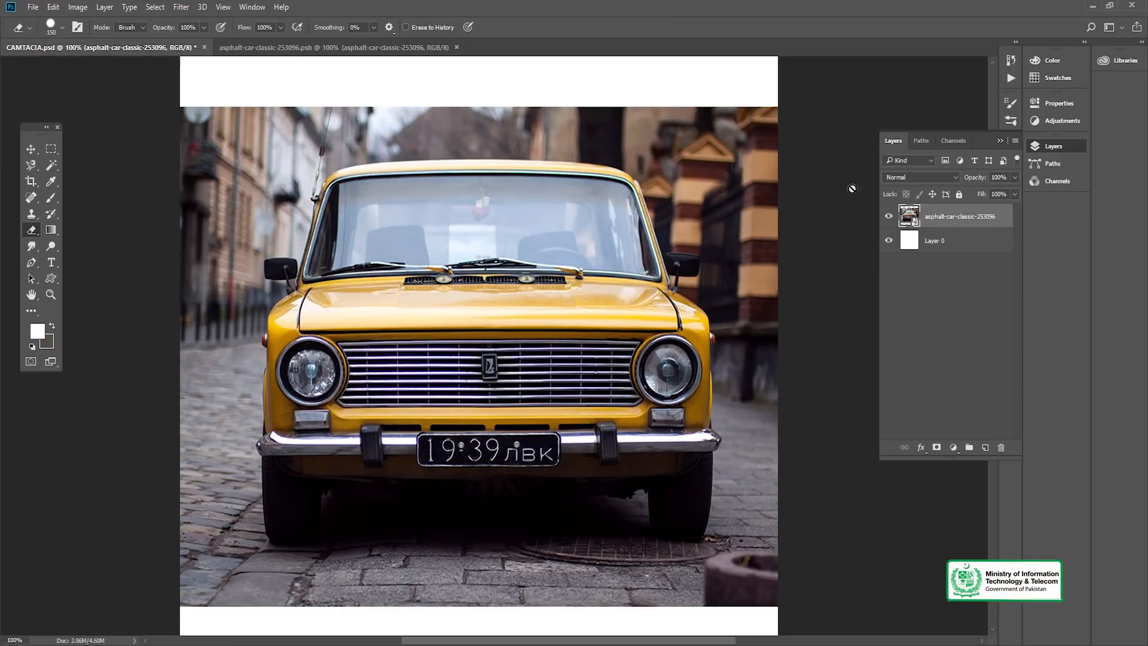
Hide the car layer and paste the copied flower artwork into the canvas as a smart object
left_click(888, 217)
key("ctrl+v")
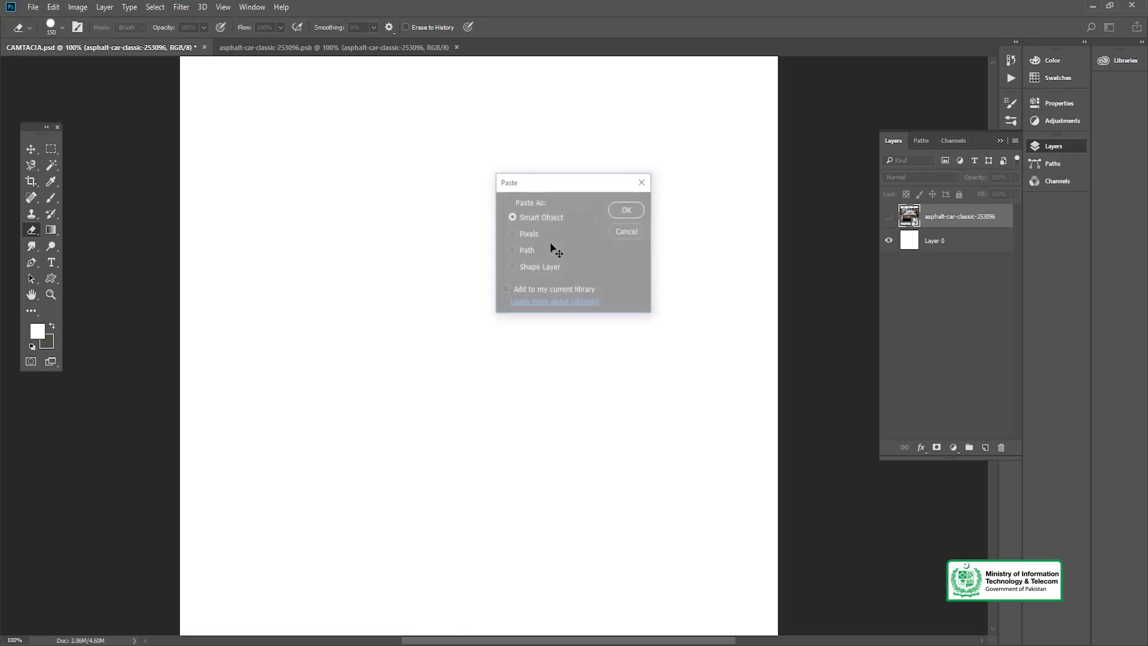
left_click(627, 210)
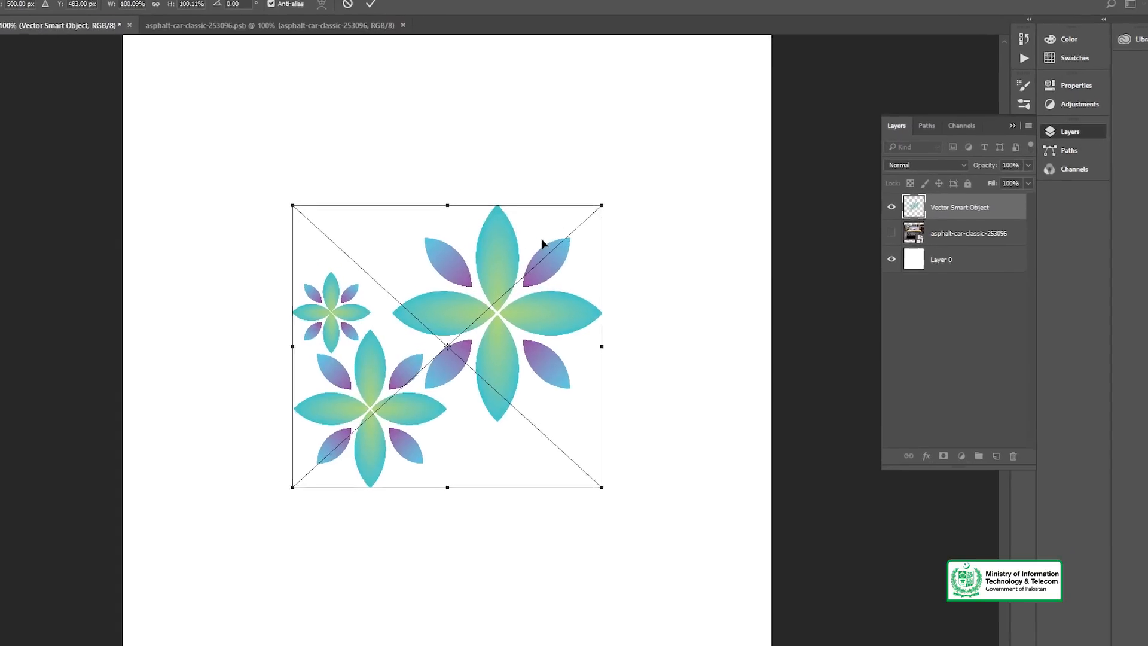
key("Return")
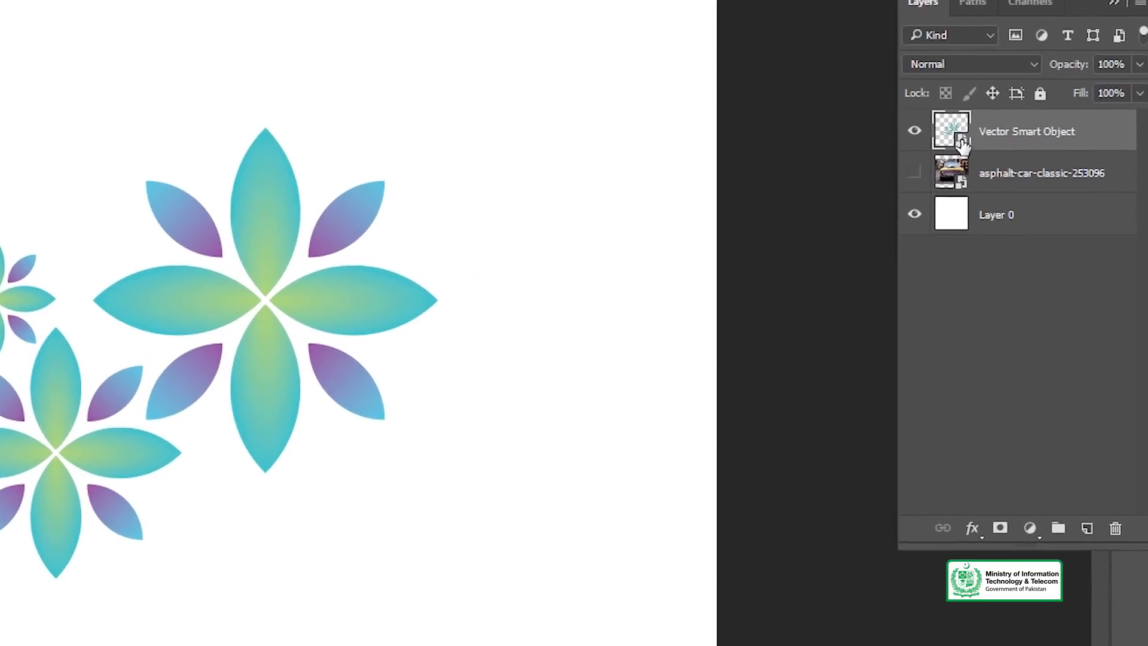
Open the flower smart object's contents in Illustrator and ungroup the artwork into individually selectable petals
double_click(966, 141)
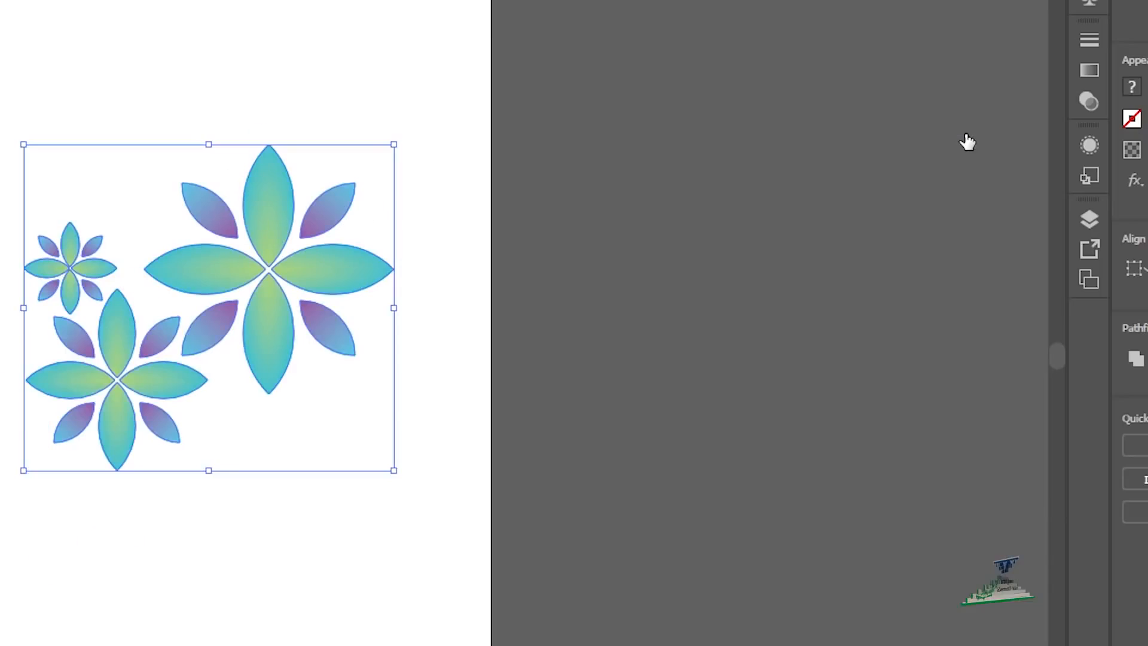
key("z")
key("ctrl+minus")
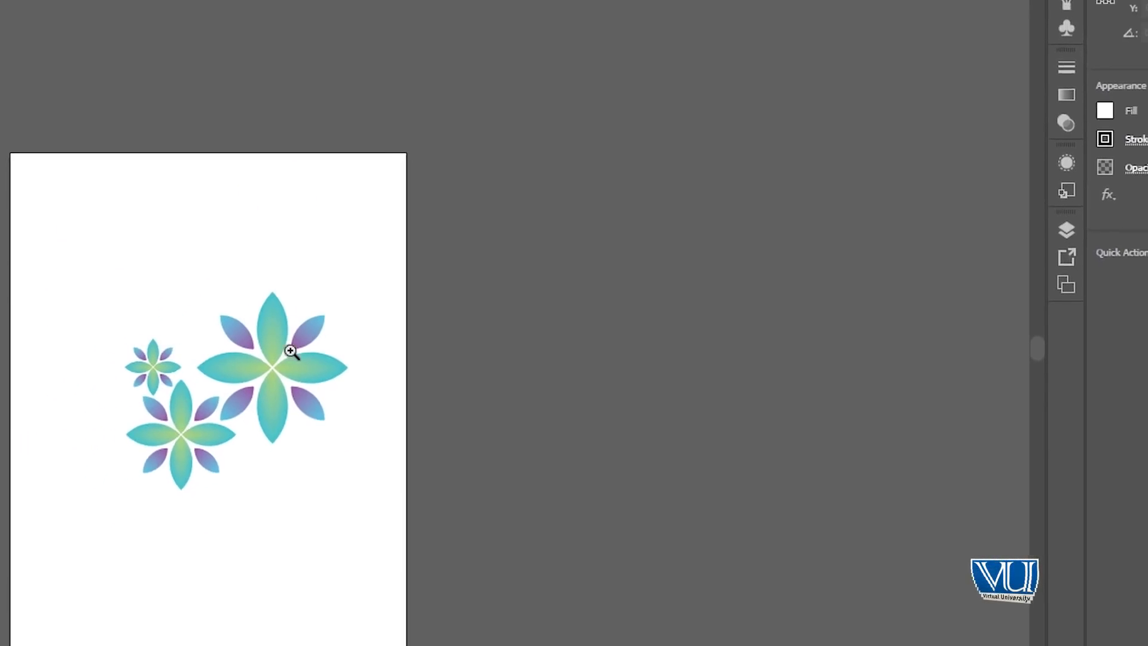
left_click(223, 352)
left_click(222, 354)
key("v")
left_click(390, 304)
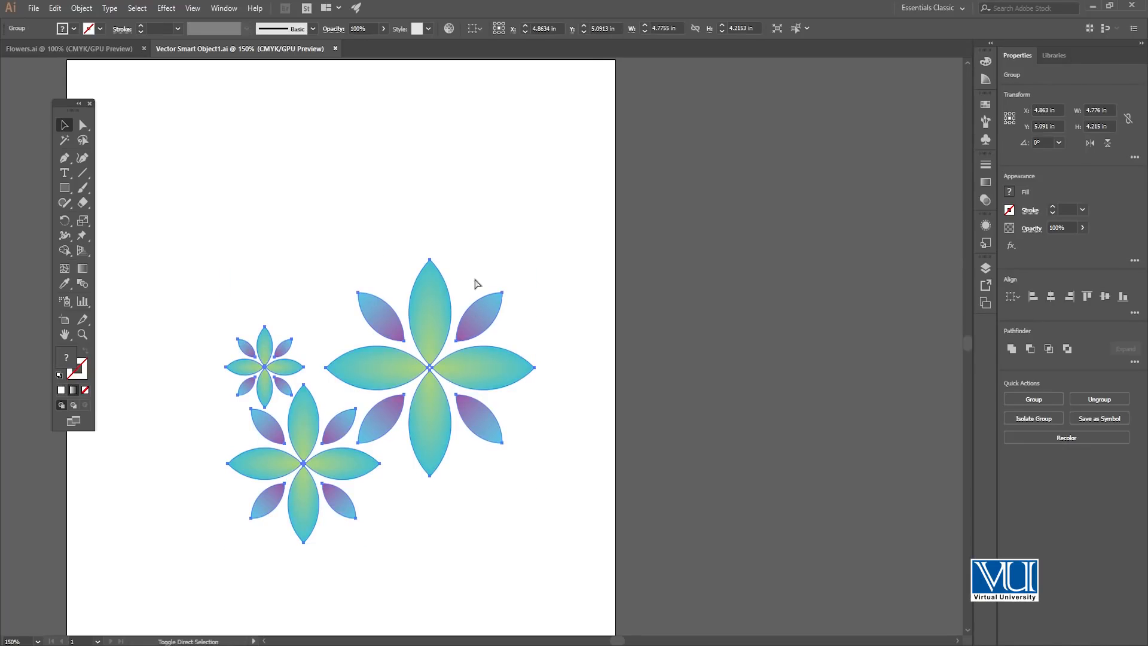
left_click(474, 272)
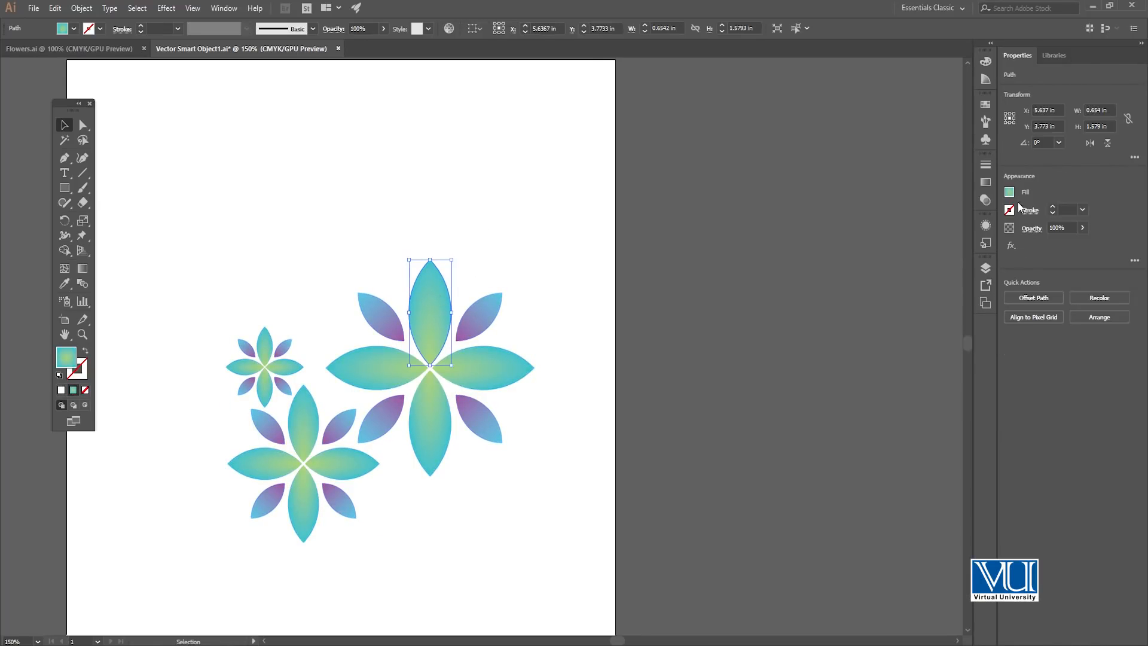
Recolour the outer gradient stops of the large flower's upper petal to yellow-green and its right petal to light orange
left_click(985, 184)
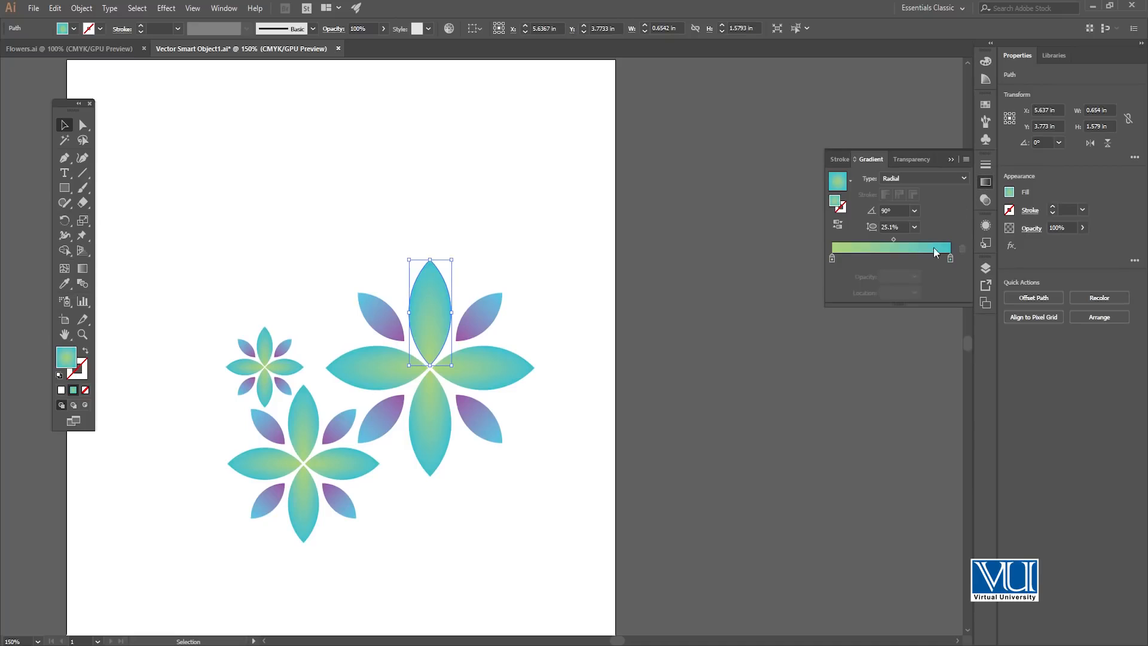
double_click(951, 258)
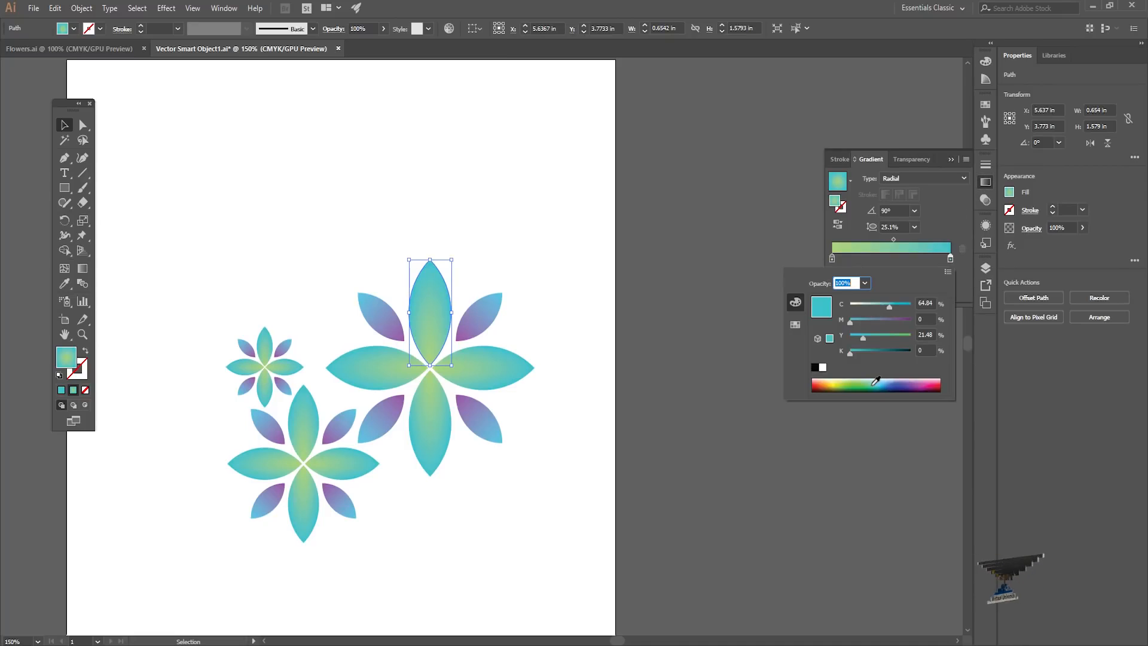
left_click_drag(866, 377, 854, 386)
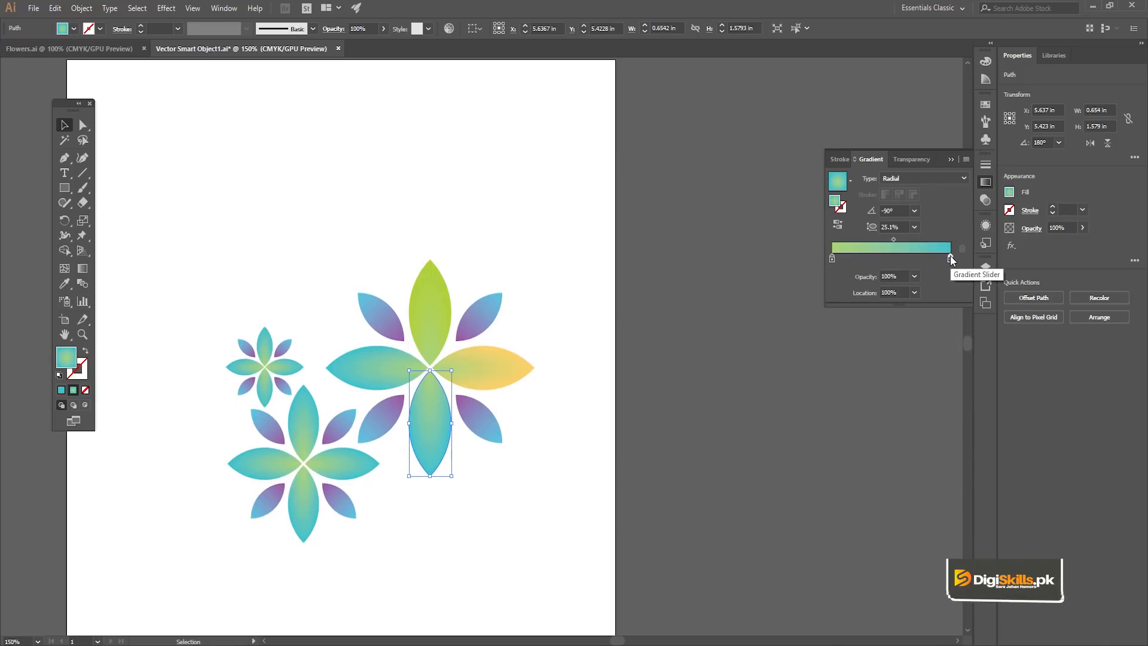
Change the outer gradient colour of the large flower's lower petal to orange, C 0, M 34.51, Y 98.82, K 0
double_click(951, 259)
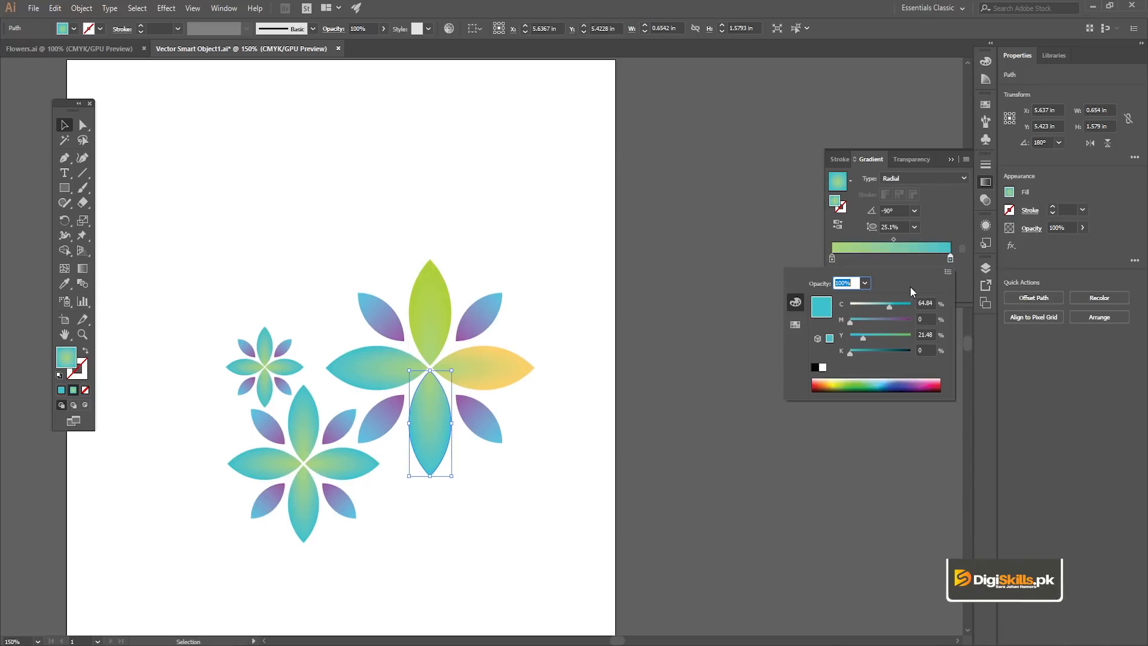
left_click_drag(839, 379, 830, 379)
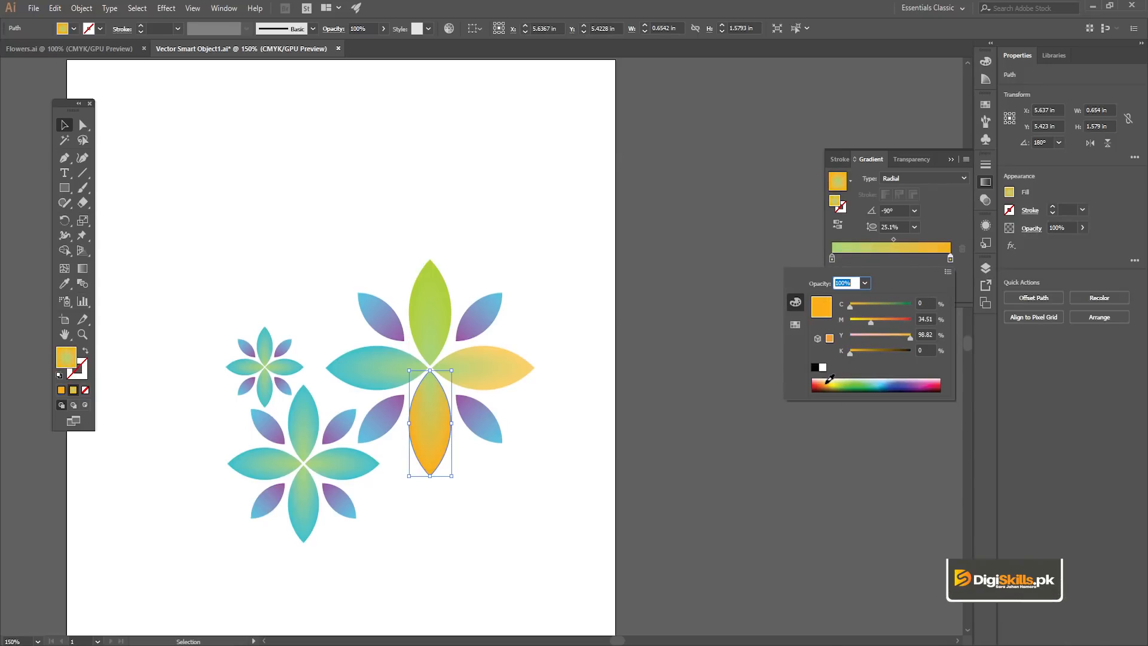
left_click(691, 205)
Change the outer gradient colour of the large flower's left petal to green and deselect the petal
left_click(366, 363)
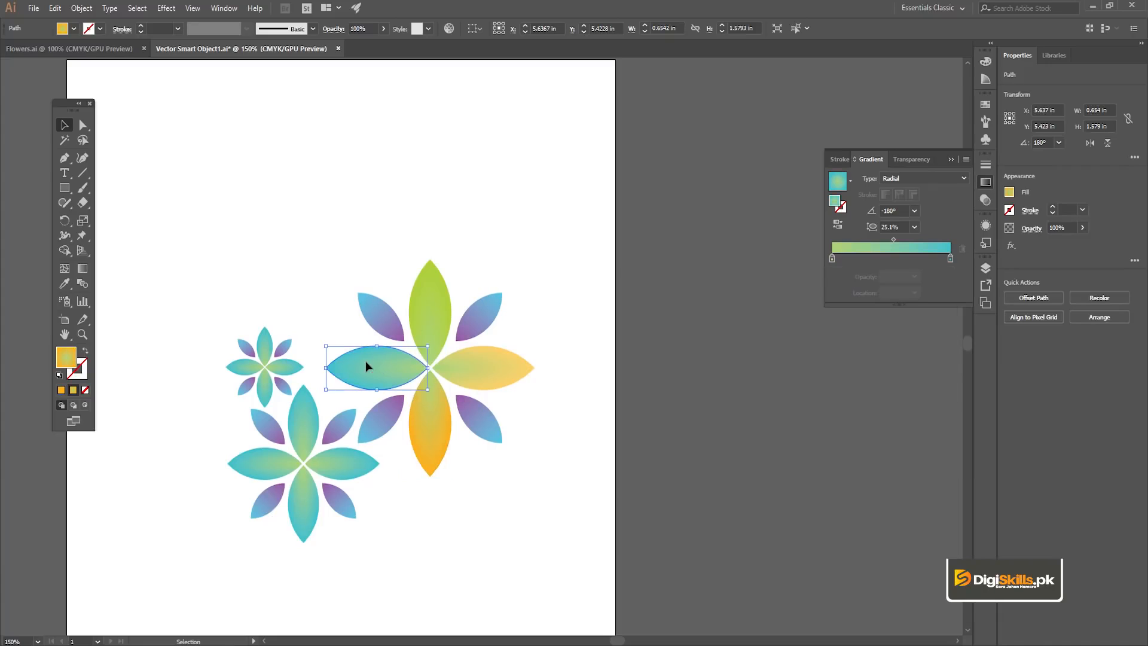
double_click(951, 259)
left_click_drag(857, 378, 847, 381)
left_click(834, 386)
left_click(837, 385)
left_click(693, 181)
left_click(691, 181)
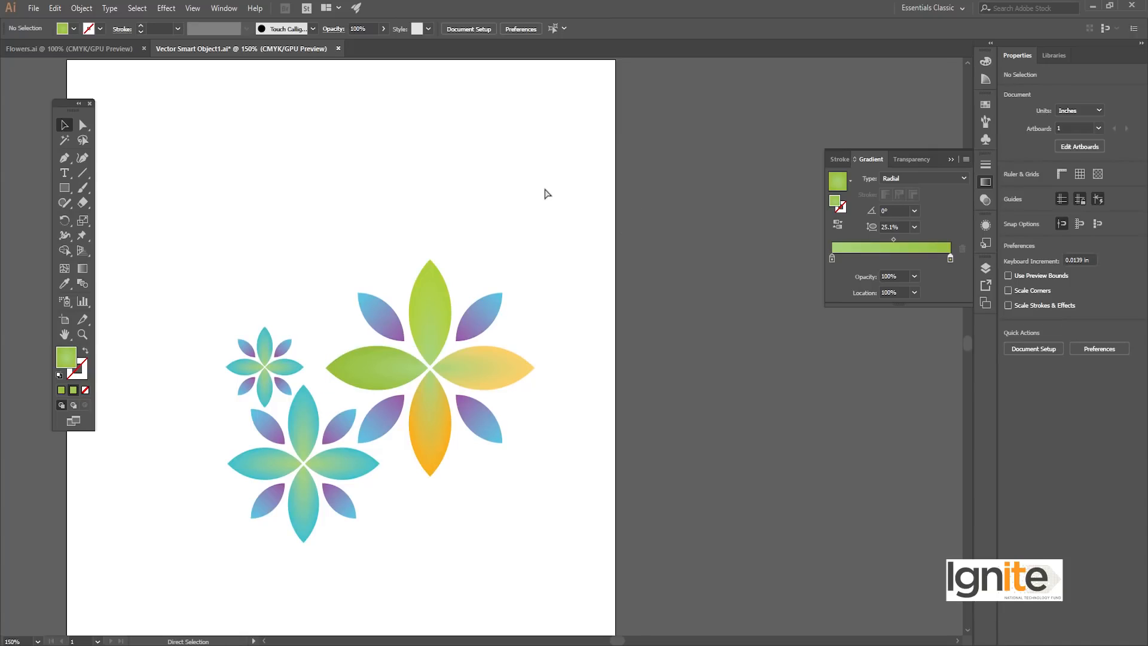
Switch back to CAMTACIA.psd in Photoshop, hide the flower layer and show the car layer in its place
left_click(1098, 6)
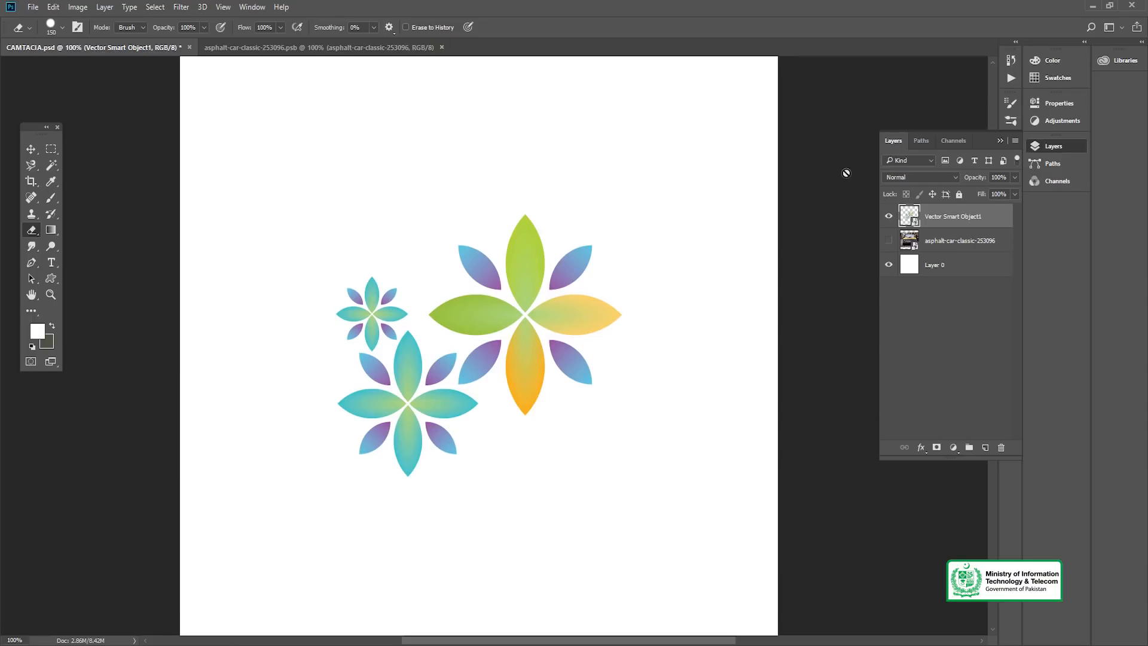
left_click(889, 217)
left_click(912, 241)
left_click(889, 240)
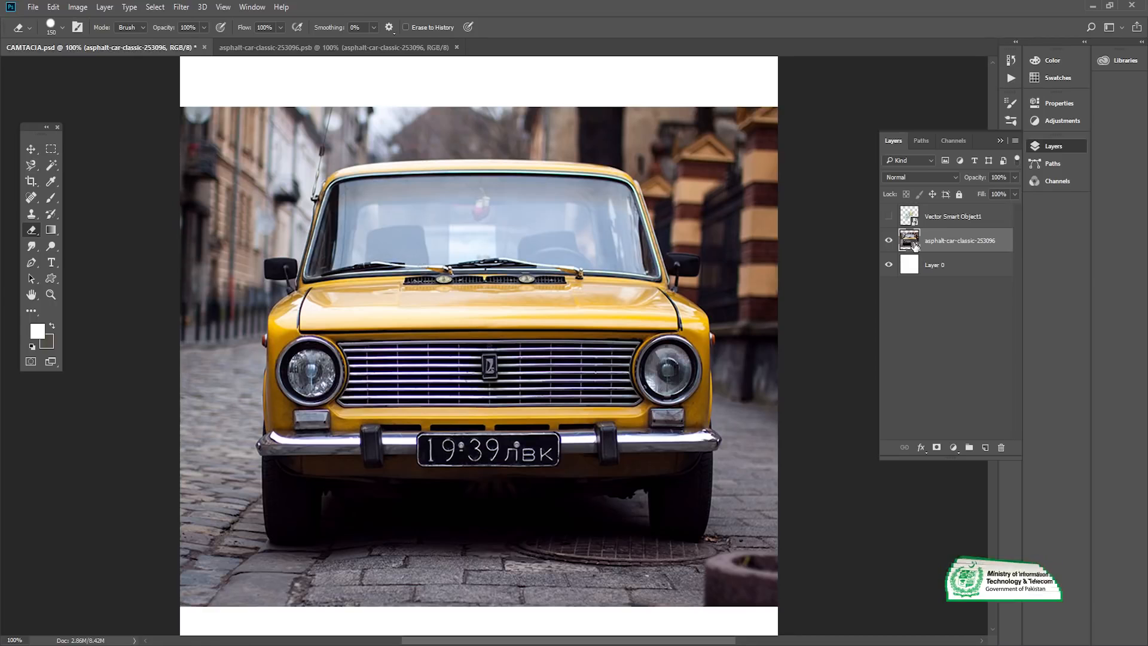
In the car smart object's contents document, erase a large area over the car's upper left portion with the Eraser tool
left_click(266, 47)
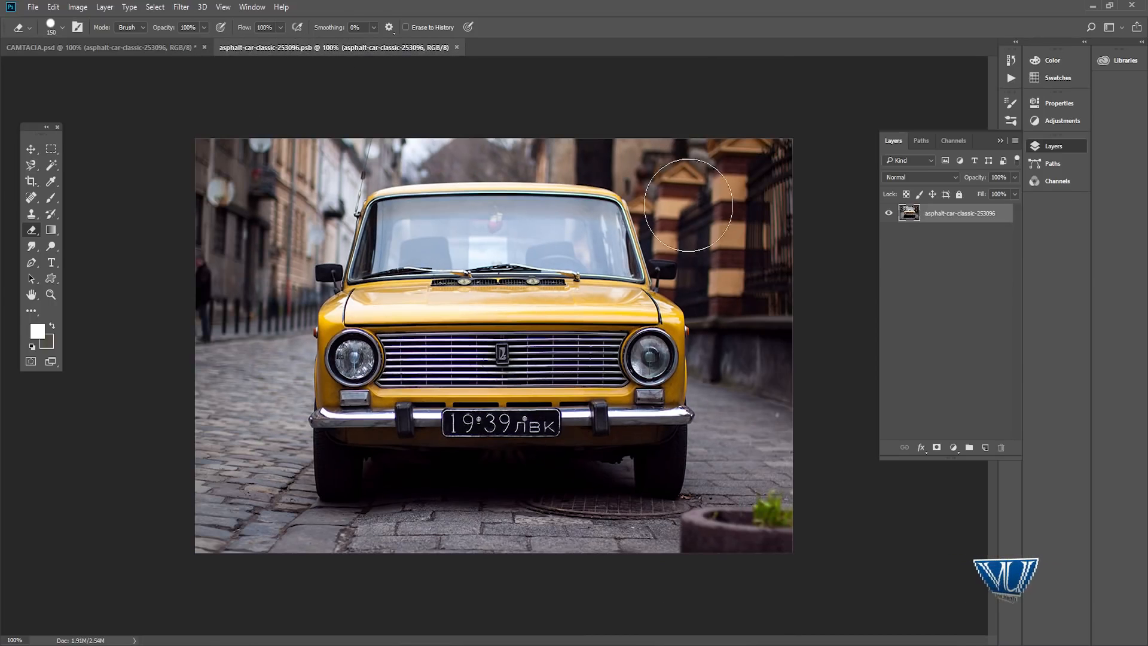
right_click(33, 233)
left_click(82, 230)
mouse_move(412, 206)
left_mouse_down()
mouse_move(475, 308)
mouse_move(615, 245)
mouse_move(694, 263)
mouse_move(415, 376)
mouse_move(340, 310)
mouse_move(403, 172)
mouse_move(249, 157)
mouse_move(294, 383)
mouse_move(385, 235)
left_mouse_up()
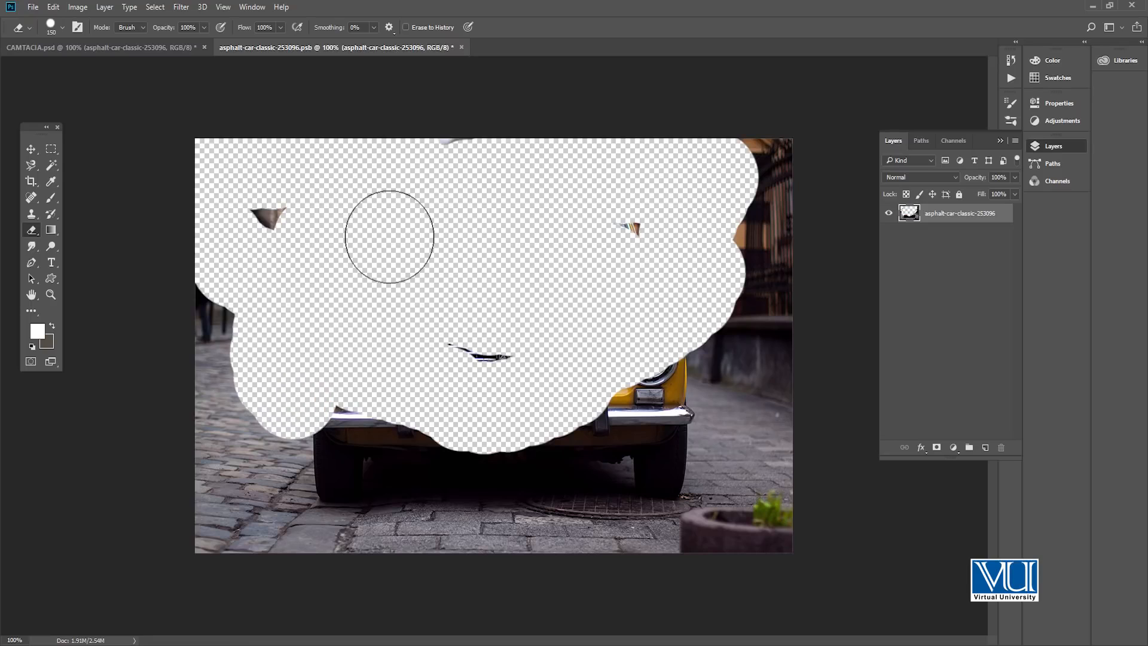
key("ctrl+z")
mouse_move(427, 185)
left_mouse_down()
mouse_move(362, 146)
mouse_move(207, 181)
mouse_move(202, 234)
mouse_move(385, 293)
mouse_move(447, 394)
mouse_move(555, 195)
mouse_move(452, 195)
mouse_move(484, 183)
mouse_move(461, 158)
mouse_move(476, 342)
mouse_move(454, 251)
left_mouse_up()
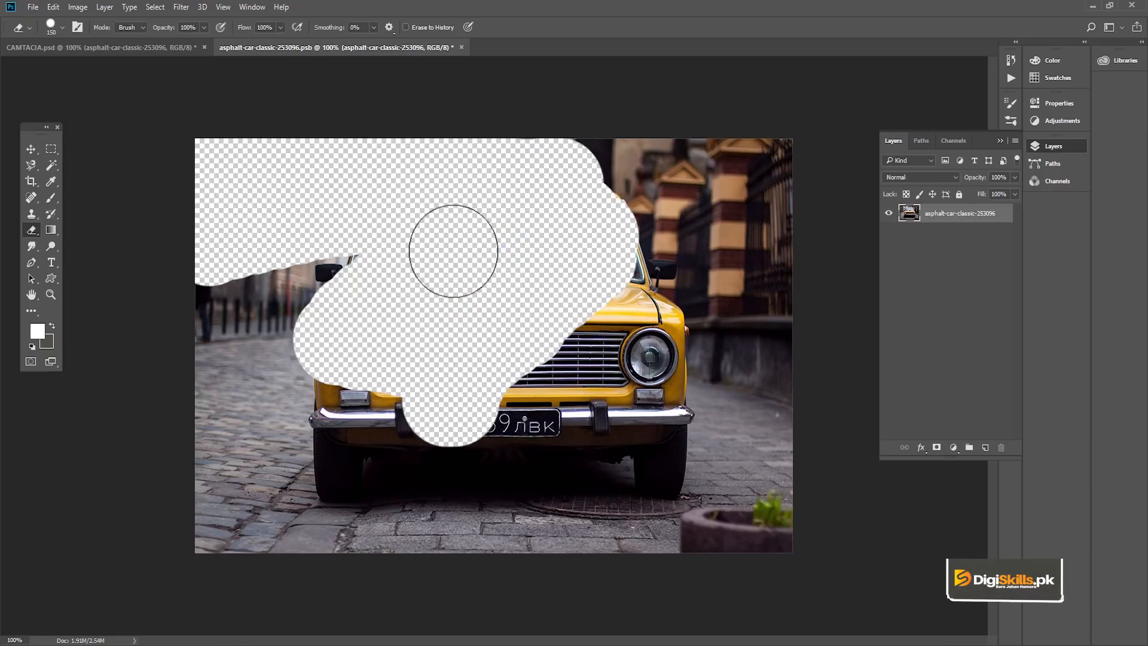
Save the edited car contents and return to CAMTACIA.psd
key("ctrl+s")
left_click(166, 45)
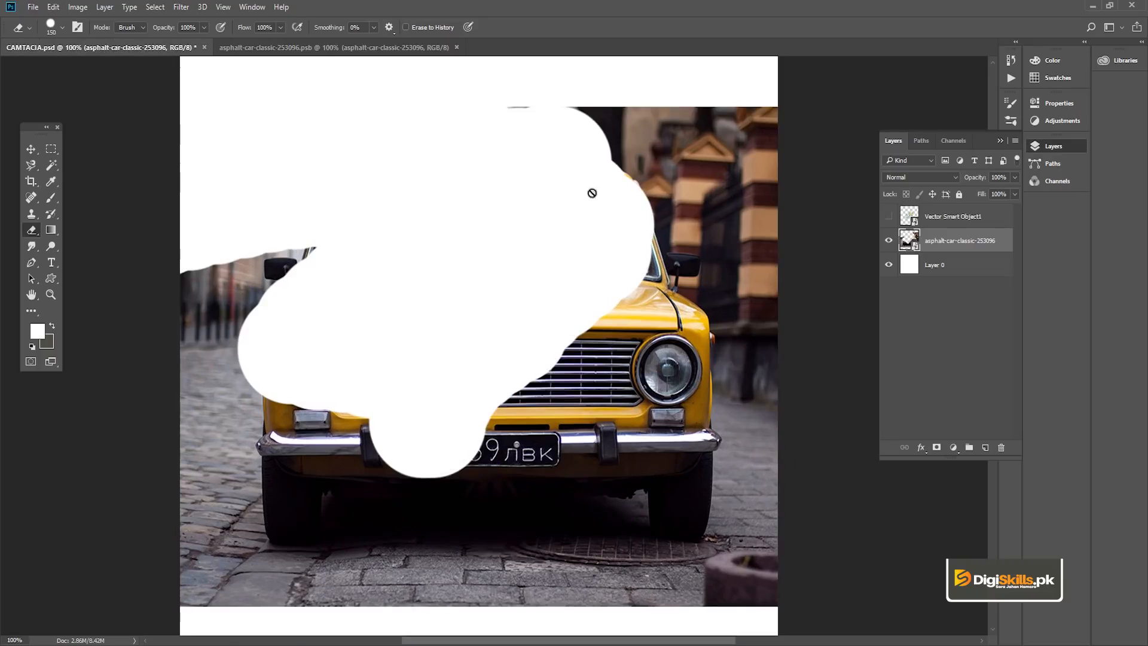